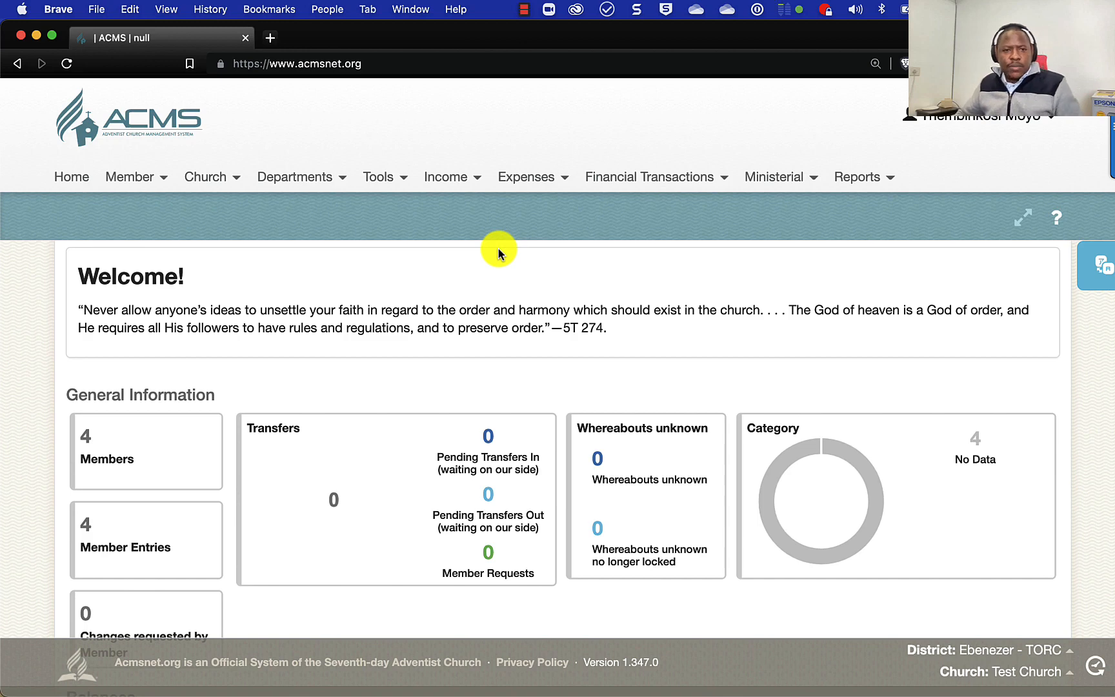
List all local members of the church on the member search page, with no name, code or email filter
{"action": "left_click", "coordinate": [134, 176]}
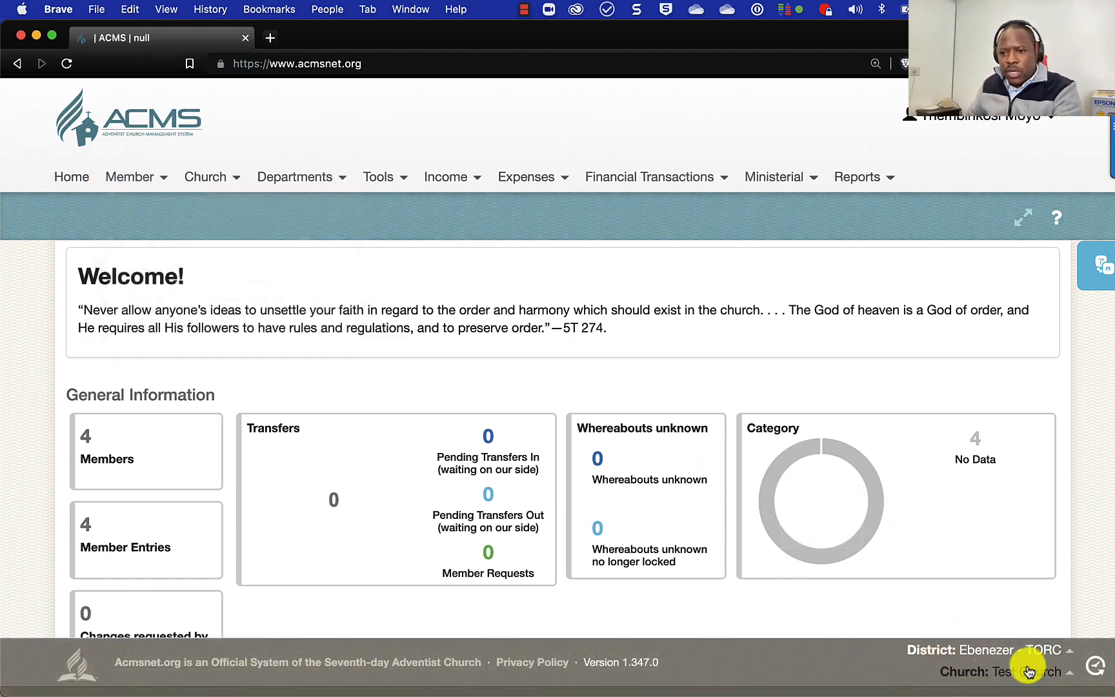
{"action": "left_click", "coordinate": [123, 177]}
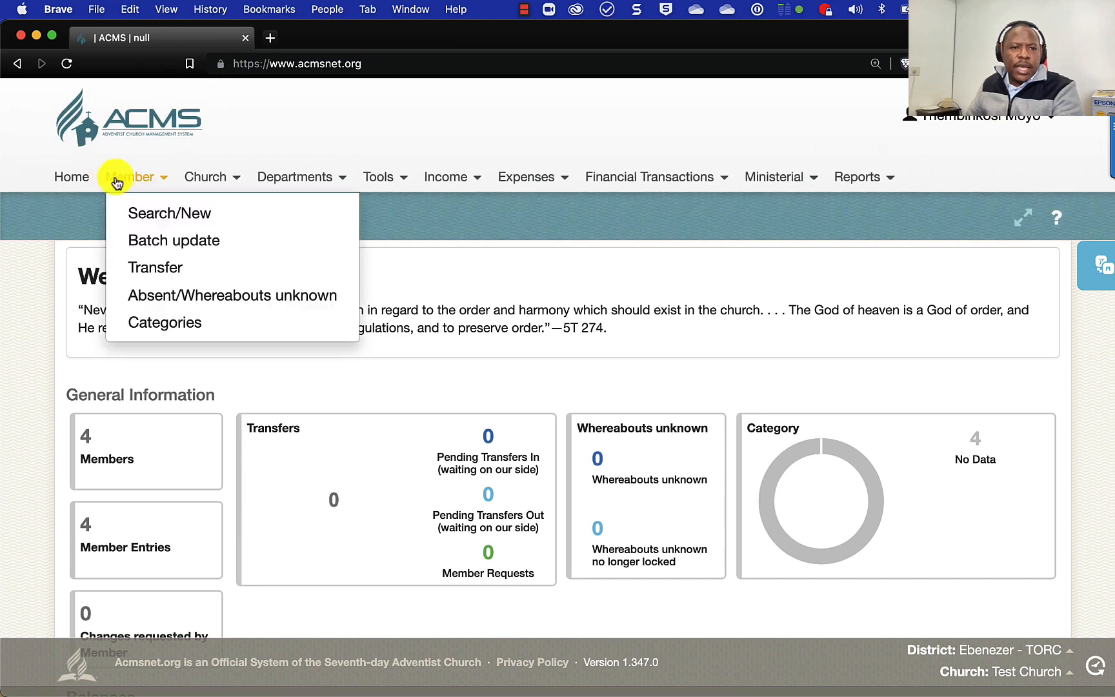
{"action": "left_click", "coordinate": [140, 215]}
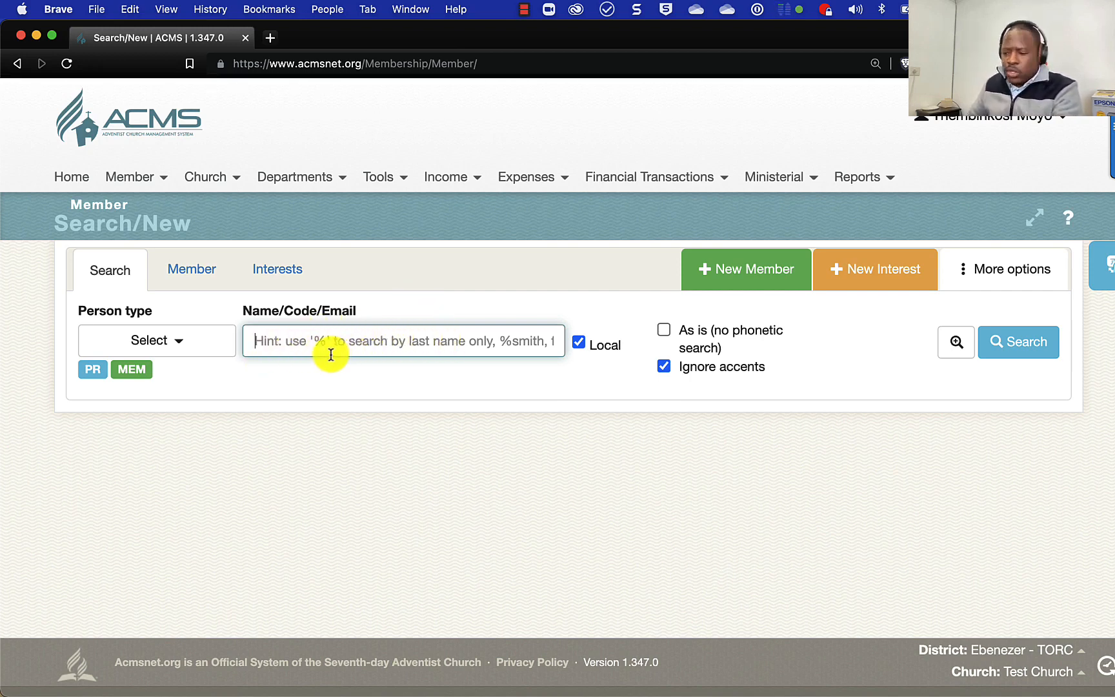
{"action": "type", "text": "%"}
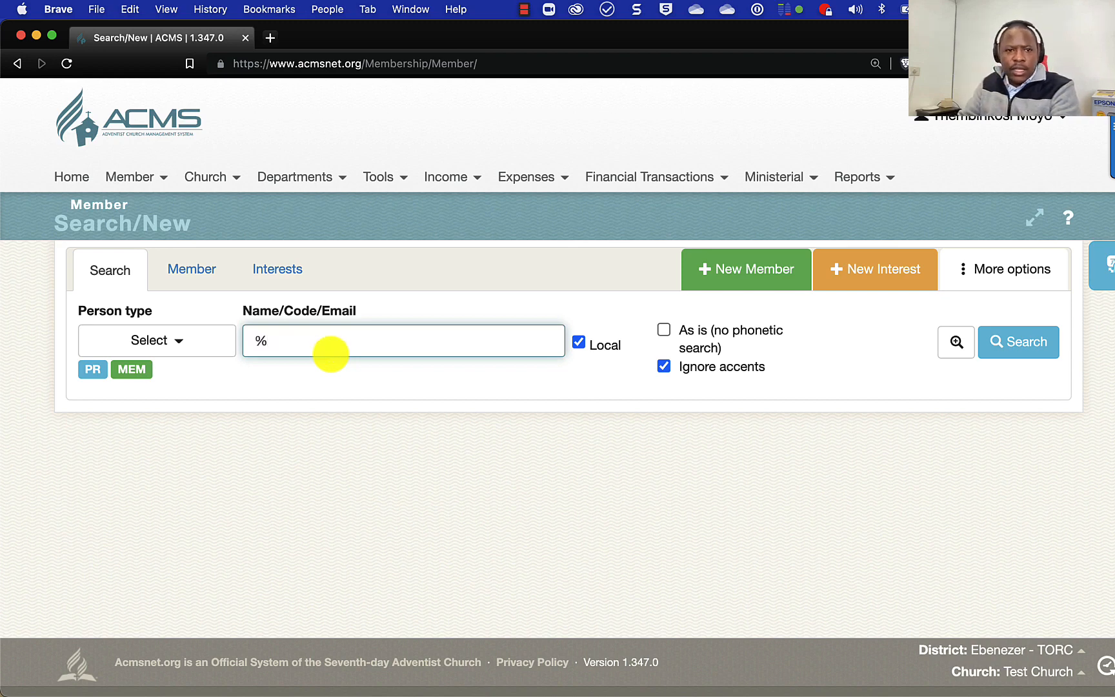
{"action": "key", "text": "BackSpace"}
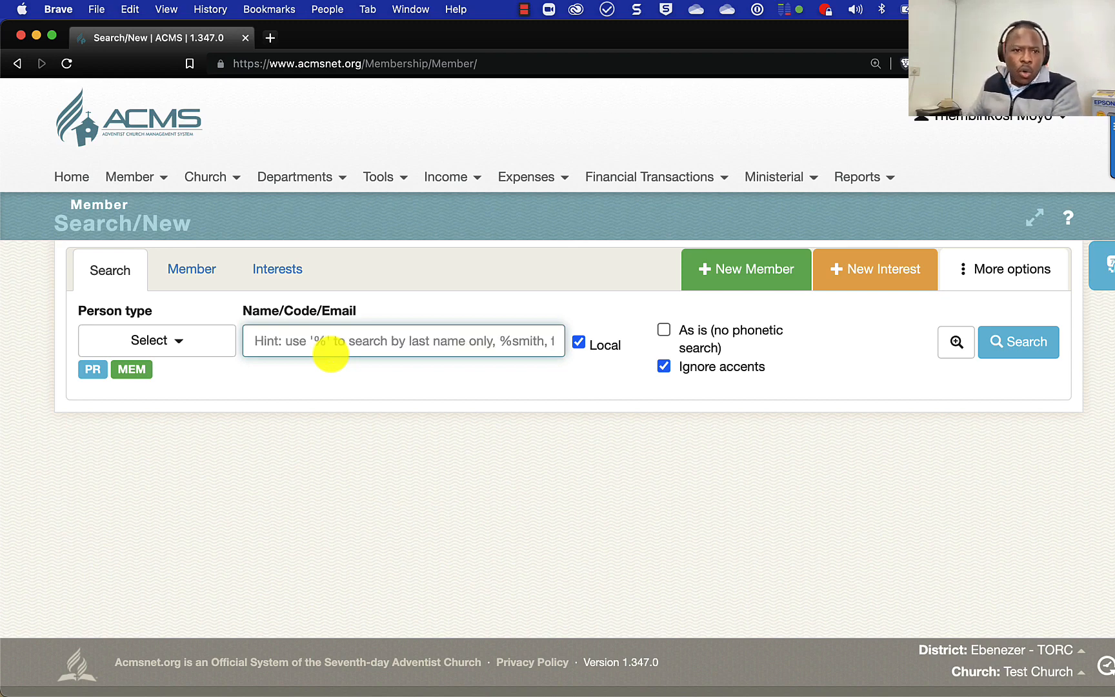
{"action": "left_click", "coordinate": [1033, 346]}
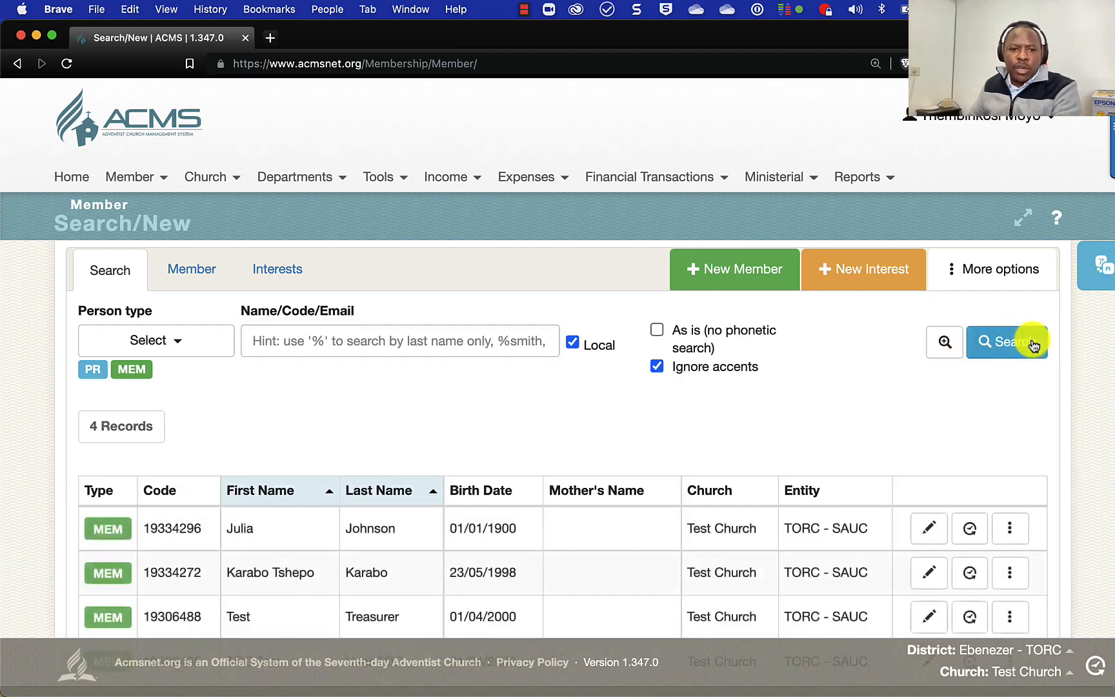
{"action": "scroll", "coordinate": [507, 439], "scroll_direction": "down", "scroll_amount": 3}
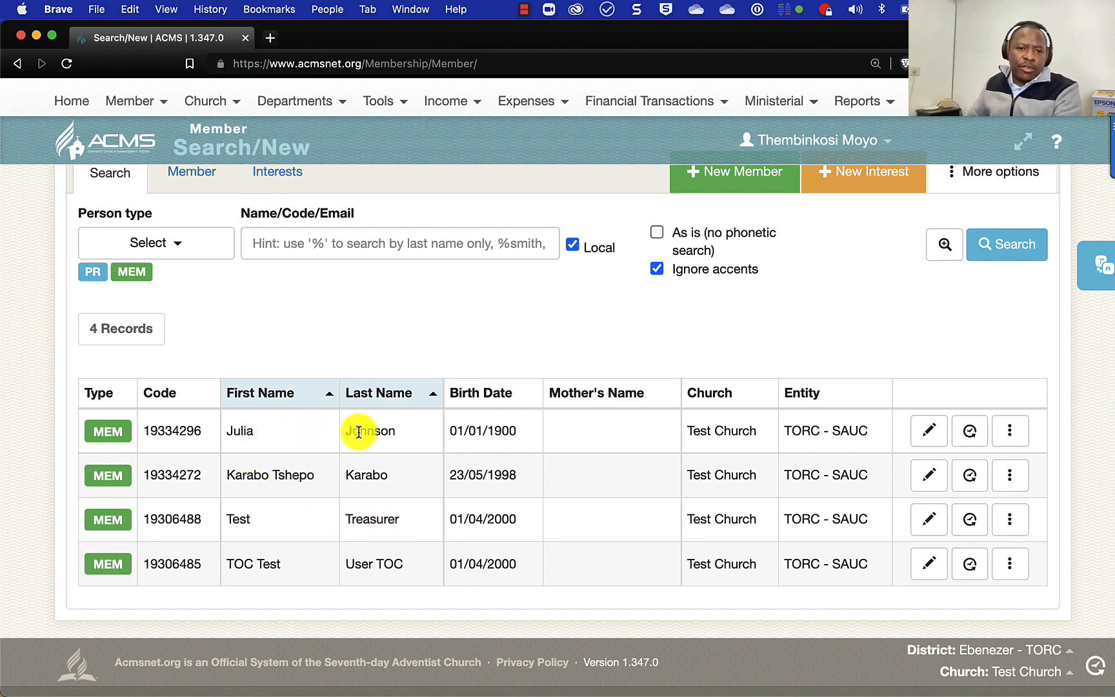
Open the first listed member's record, check the email under Contact info, and return to the member search results
{"action": "left_click", "coordinate": [931, 430]}
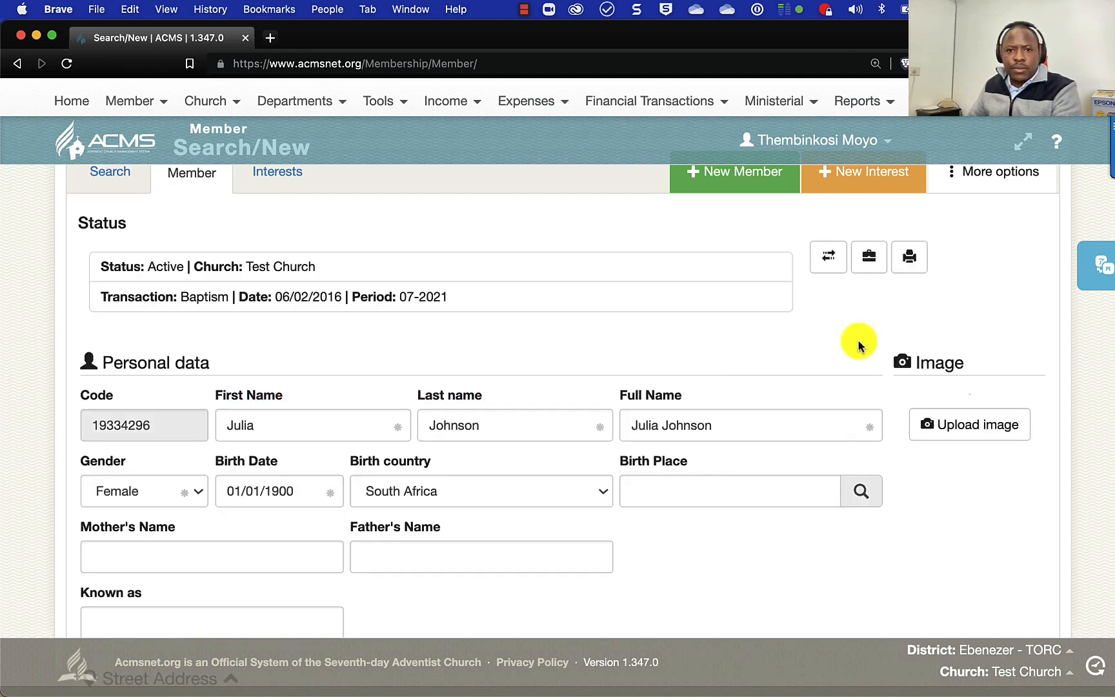
{"action": "scroll", "coordinate": [736, 477], "scroll_direction": "down", "scroll_amount": 1}
{"action": "scroll", "coordinate": [736, 477], "scroll_direction": "down", "scroll_amount": 8}
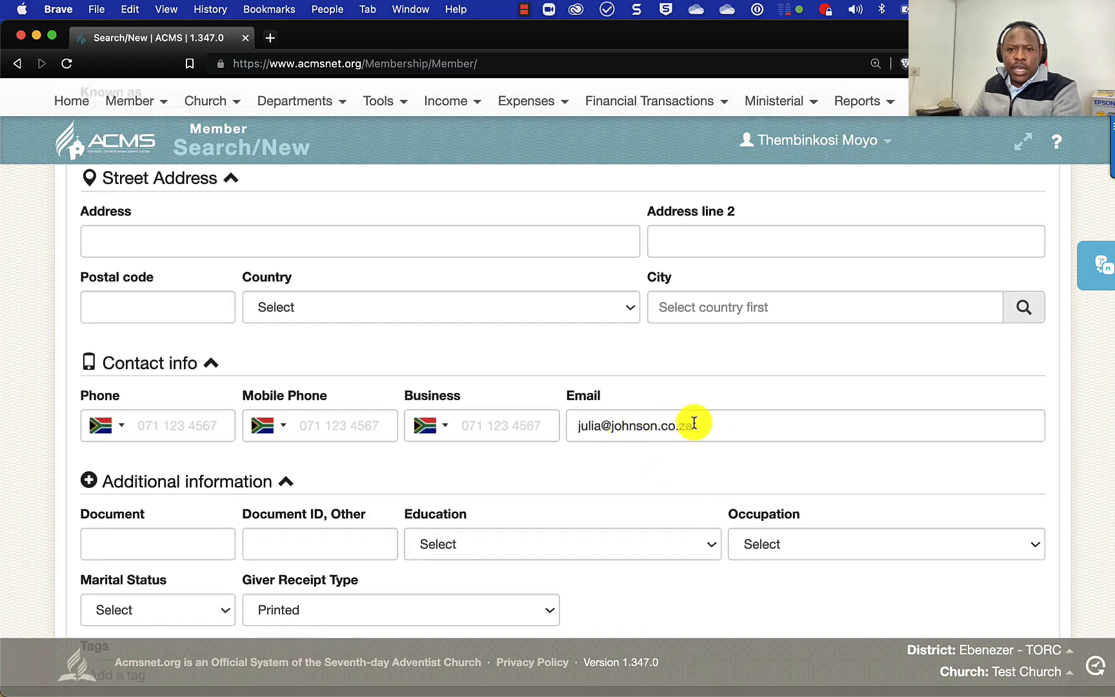
{"action": "left_click_drag", "start_coordinate": [726, 426], "coordinate": [555, 422]}
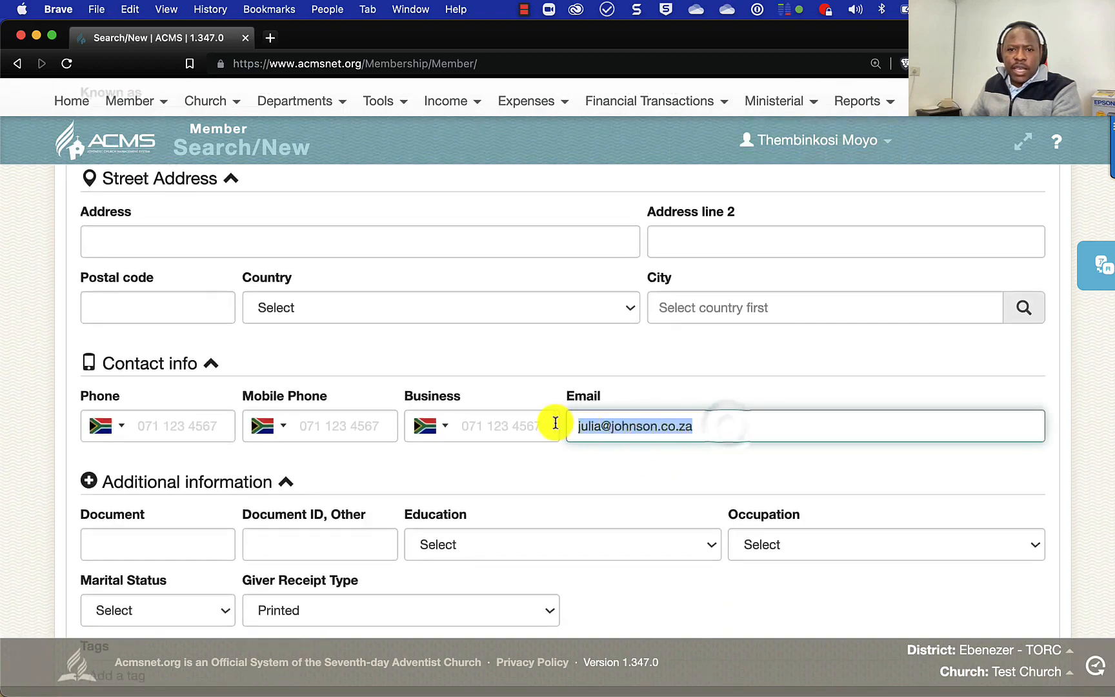
{"action": "left_click", "coordinate": [378, 422]}
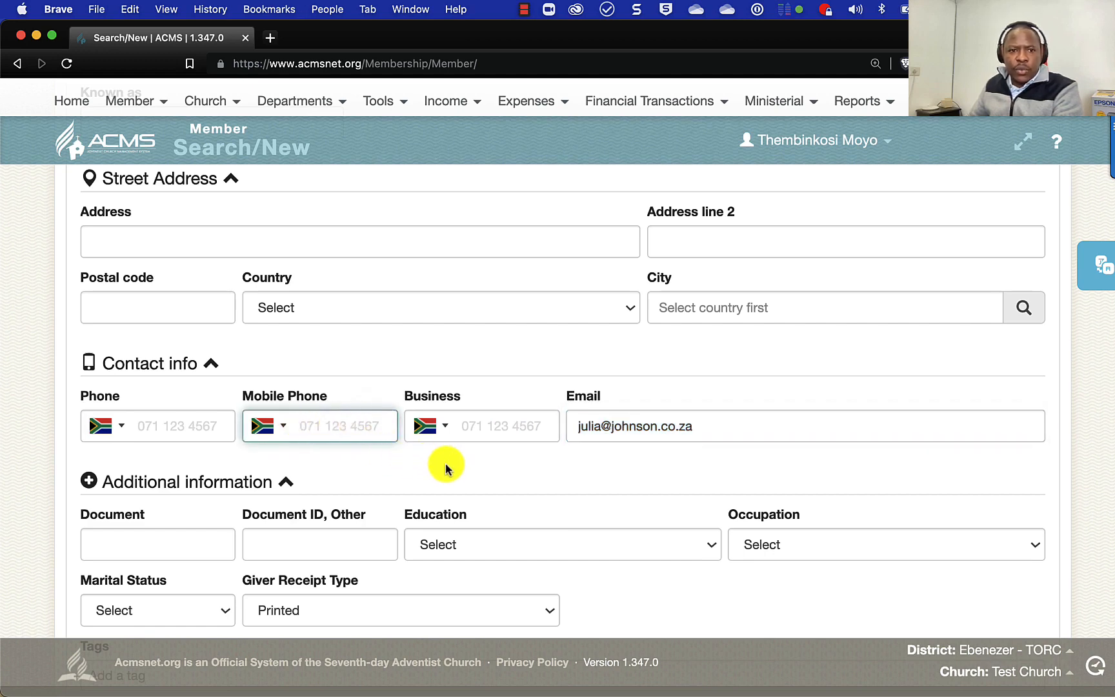
{"action": "scroll", "coordinate": [445, 463], "scroll_direction": "up", "scroll_amount": 1}
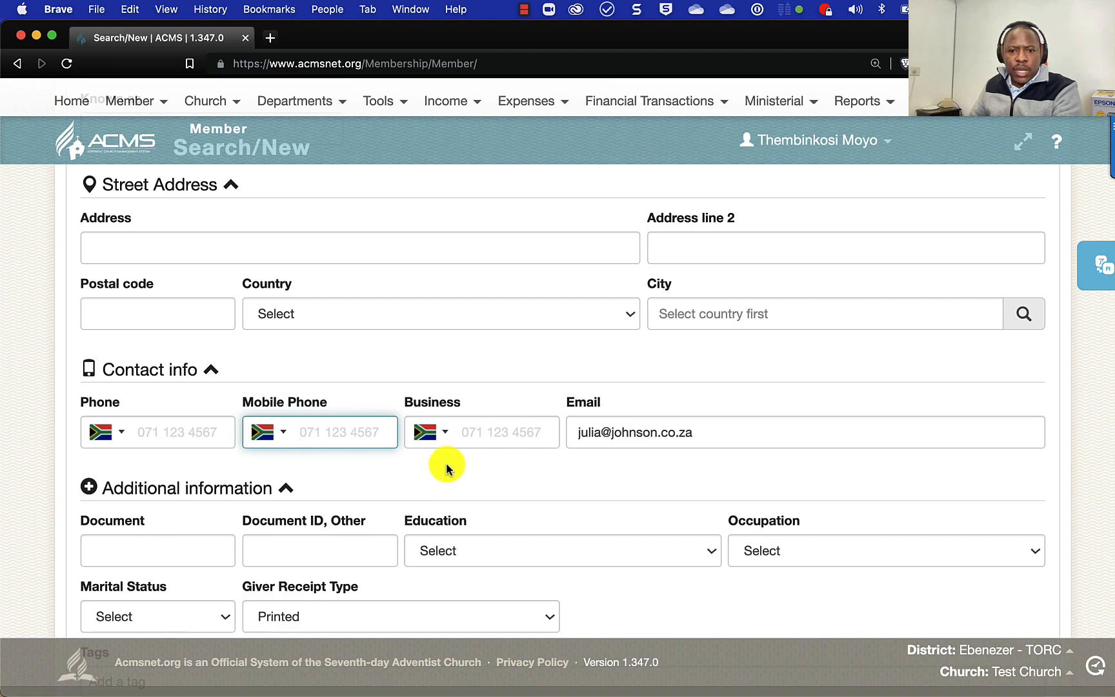
{"action": "scroll", "coordinate": [648, 437], "scroll_direction": "up", "scroll_amount": 1}
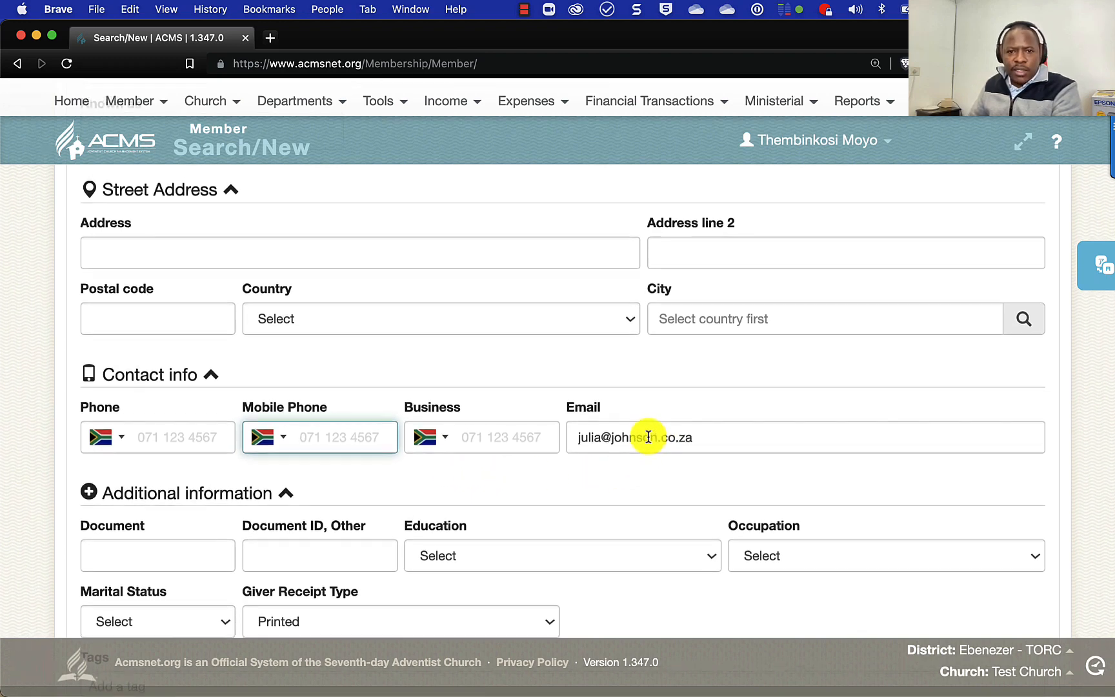
{"action": "left_click_drag", "start_coordinate": [706, 449], "coordinate": [570, 441]}
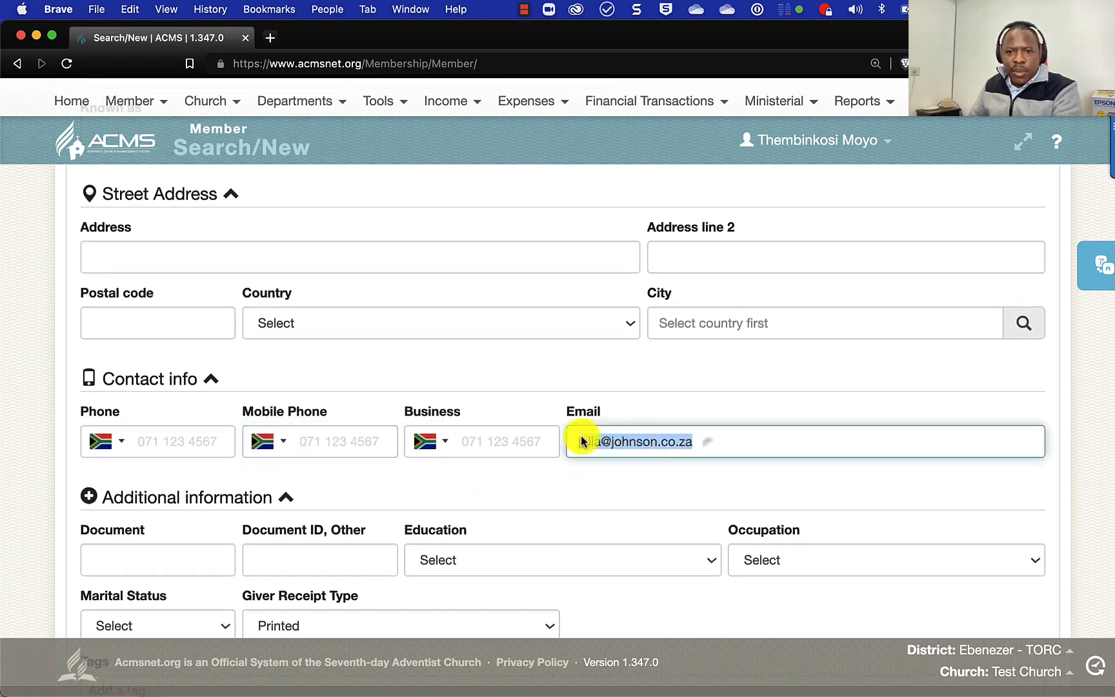
{"action": "scroll", "coordinate": [475, 374], "scroll_direction": "up", "scroll_amount": 5}
{"action": "scroll", "coordinate": [474, 374], "scroll_direction": "up", "scroll_amount": 7}
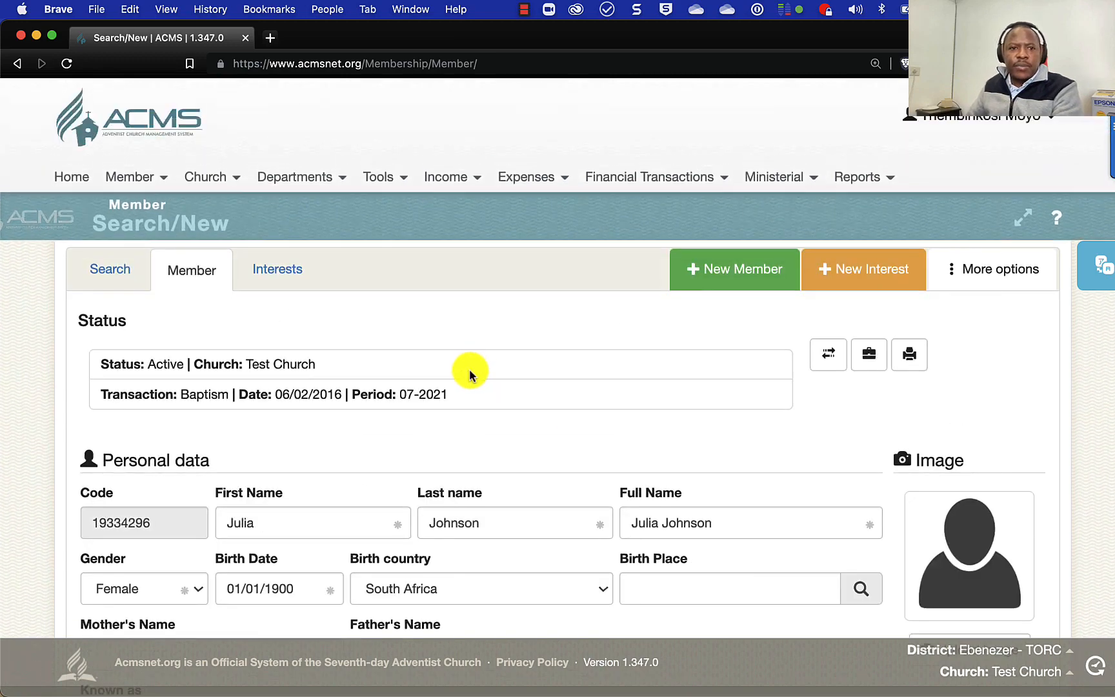
{"action": "left_click", "coordinate": [109, 274]}
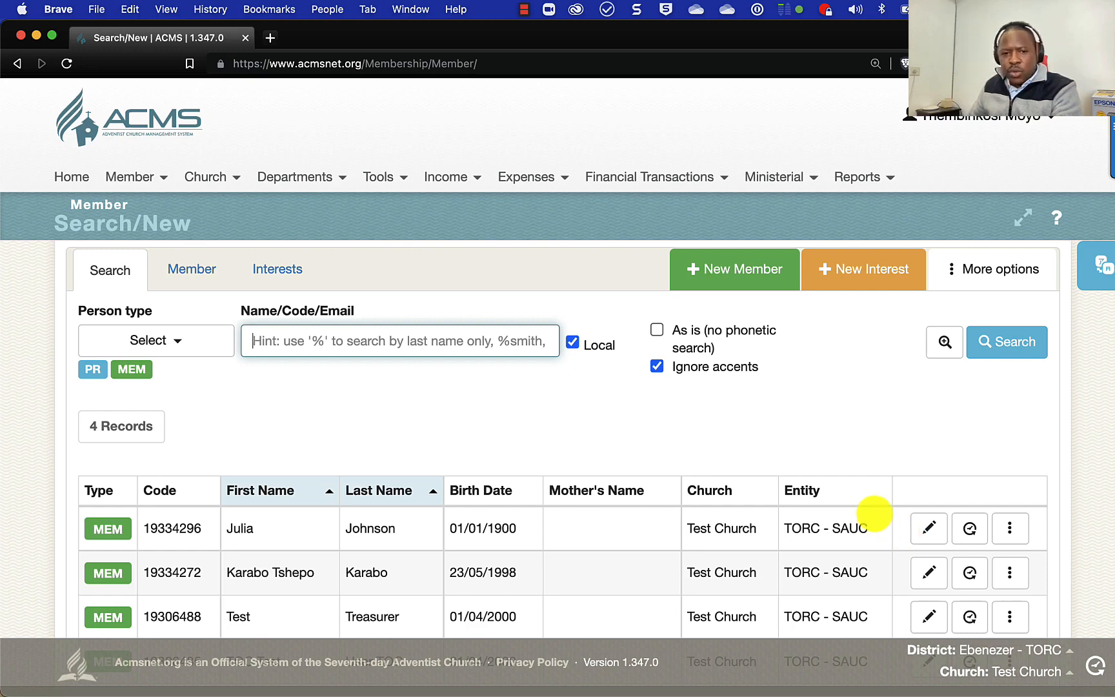
Search the church officers across all departments and roles, and review the listed officers' ACMS access status
{"action": "left_click", "coordinate": [307, 185]}
{"action": "left_click", "coordinate": [308, 213]}
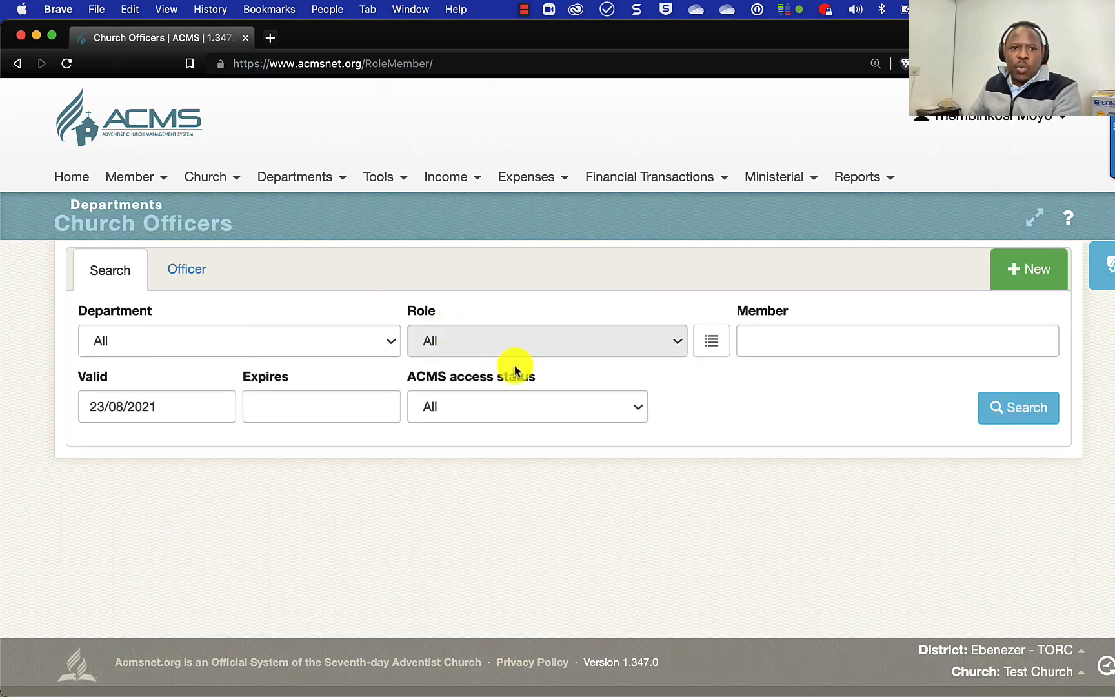
{"action": "left_click", "coordinate": [1031, 408]}
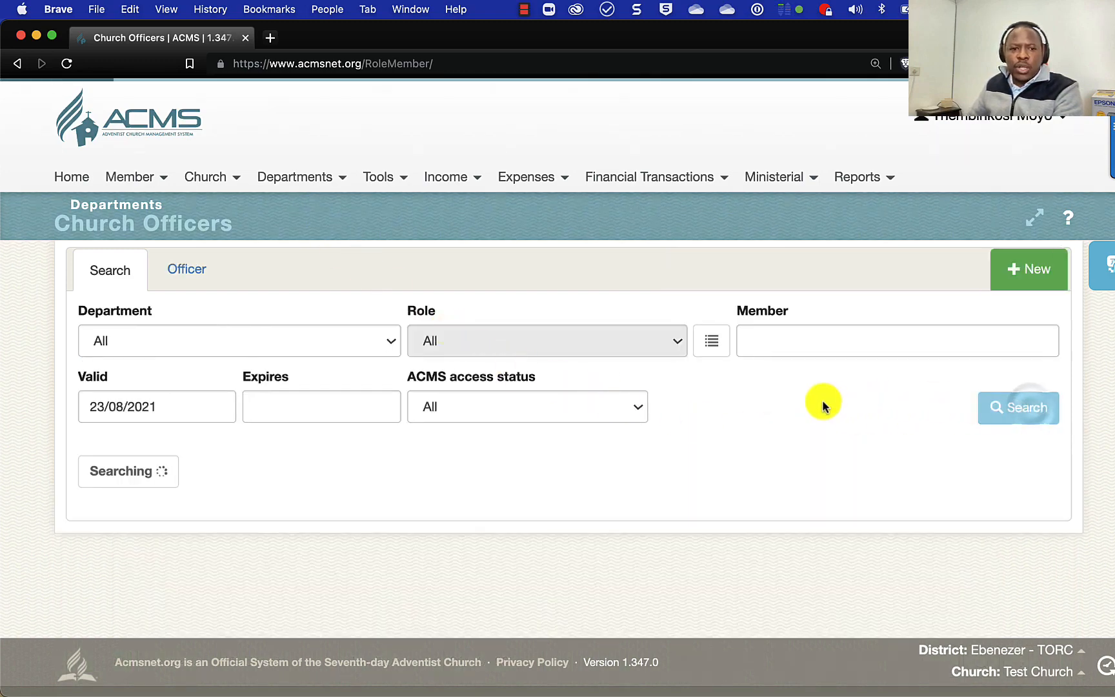
{"action": "scroll", "coordinate": [537, 446], "scroll_direction": "down", "scroll_amount": 2}
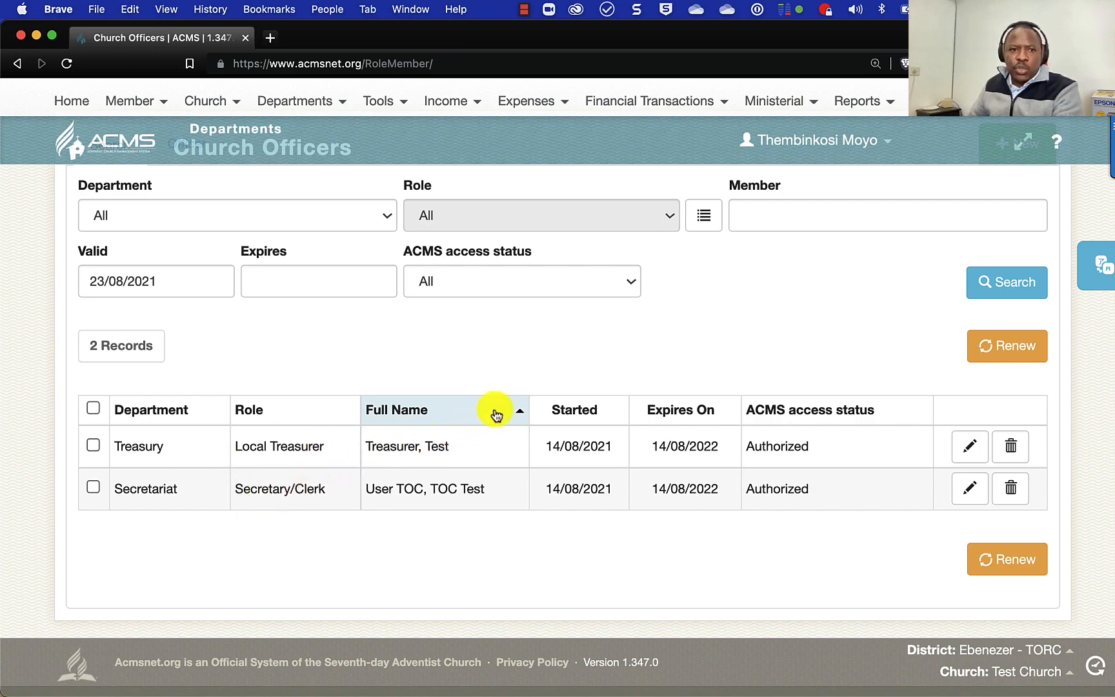
{"action": "scroll", "coordinate": [495, 413], "scroll_direction": "up", "scroll_amount": 5}
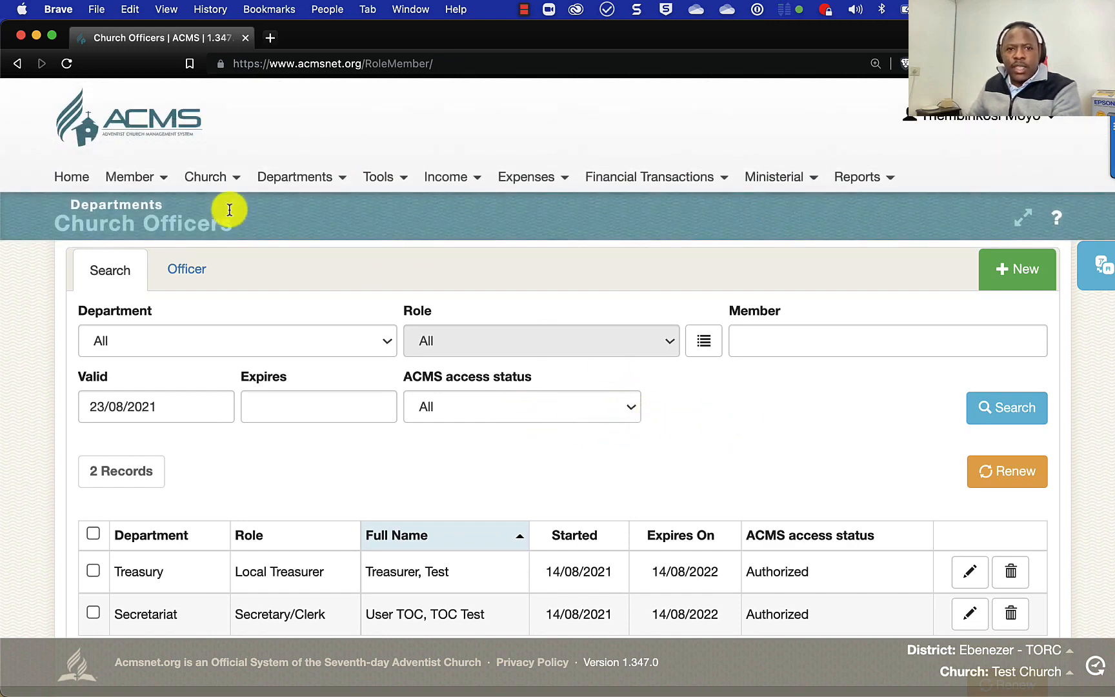
List the local members again and copy the member code of the first member in the results
{"action": "left_click", "coordinate": [132, 178]}
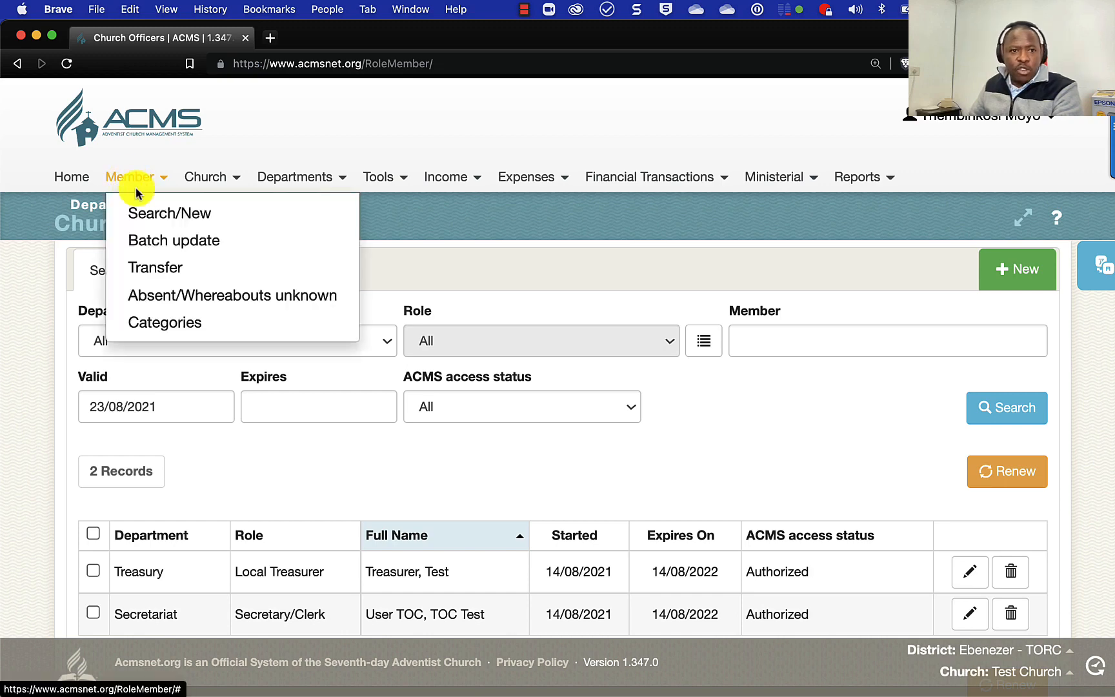
{"action": "left_click", "coordinate": [147, 212]}
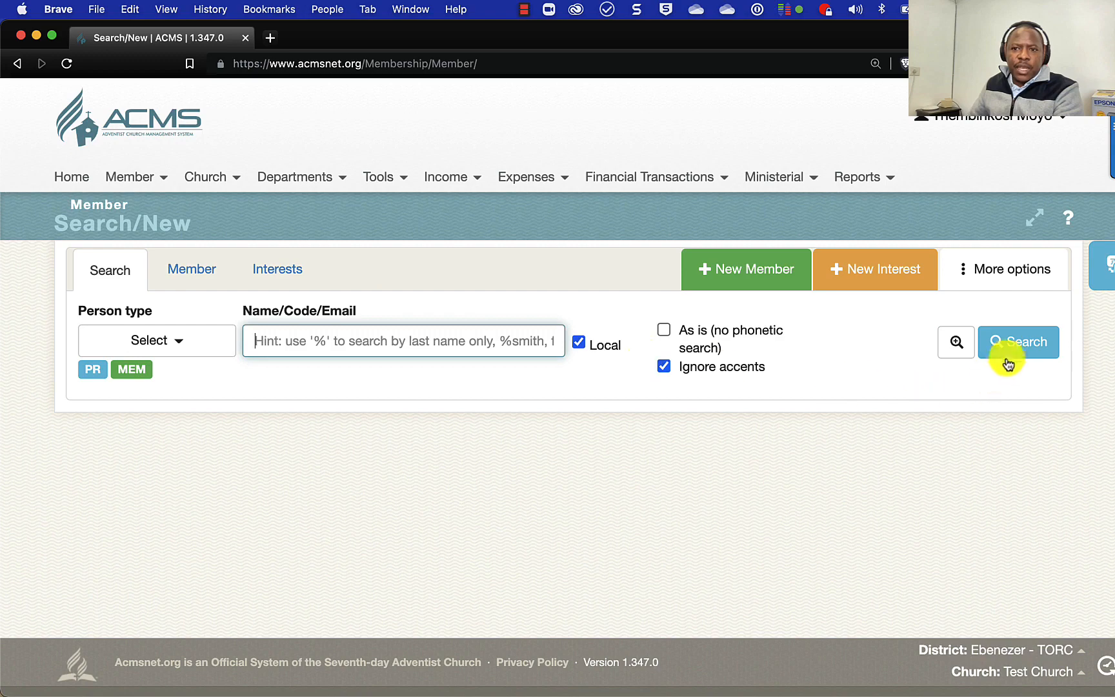
{"action": "left_click", "coordinate": [1009, 352]}
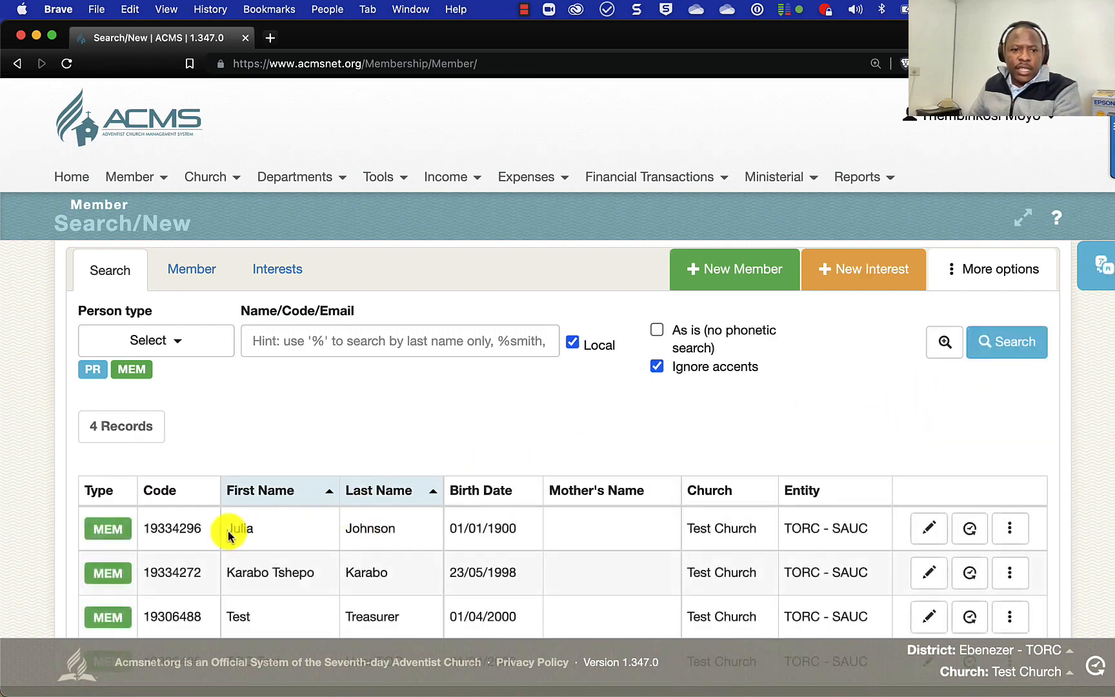
{"action": "left_click_drag", "start_coordinate": [204, 530], "coordinate": [141, 529]}
{"action": "right_click", "coordinate": [171, 527]}
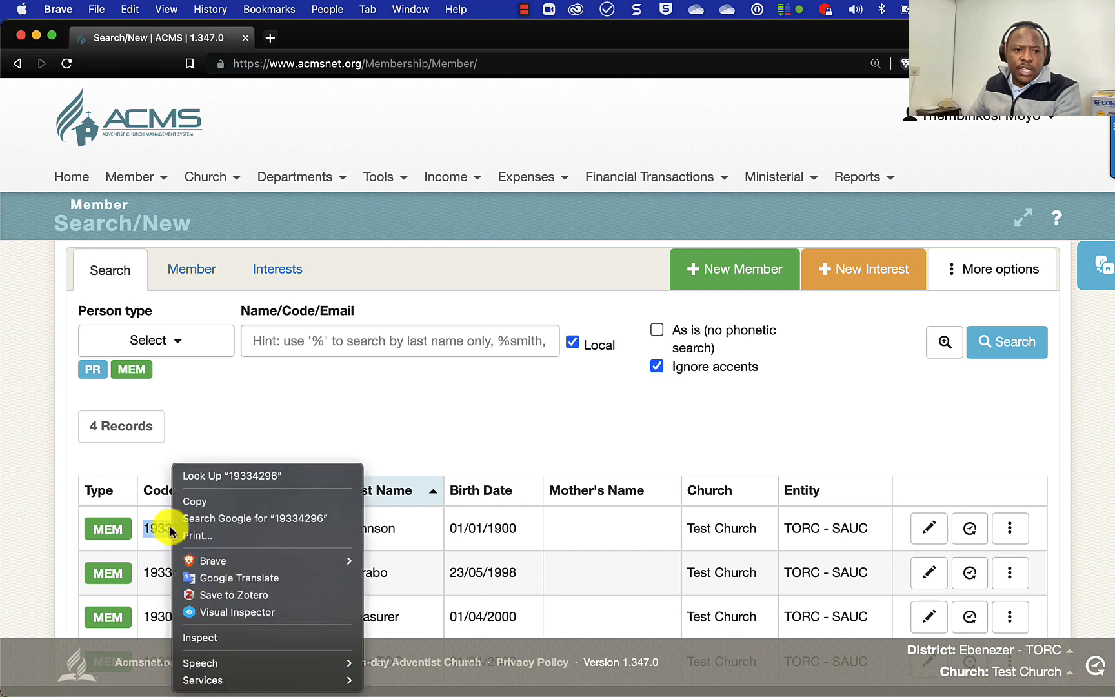
{"action": "left_click", "coordinate": [203, 502]}
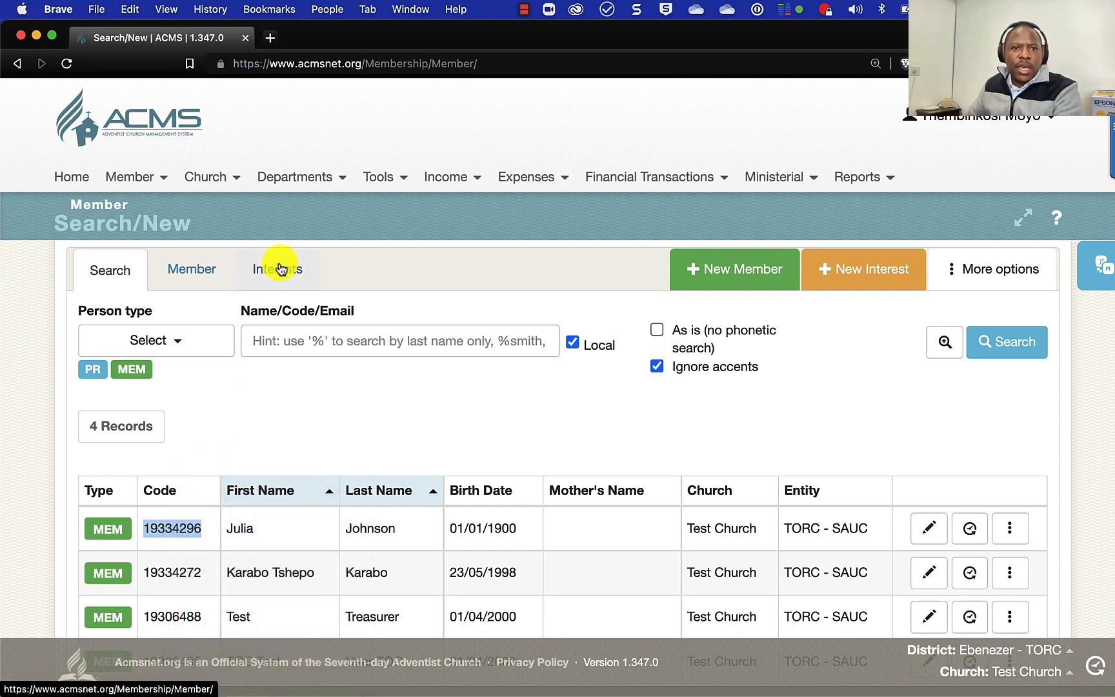
Start a new church officer entry with department Secretariat and role Secretary/Clerk, Associate
{"action": "left_click", "coordinate": [295, 178]}
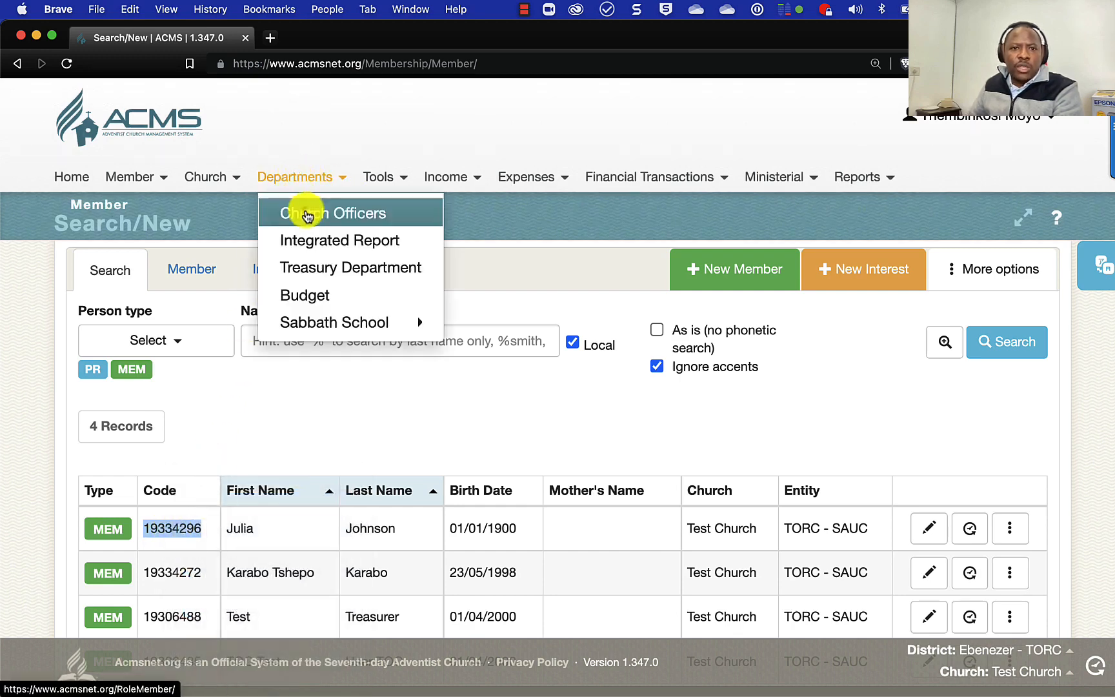
{"action": "left_click", "coordinate": [302, 213]}
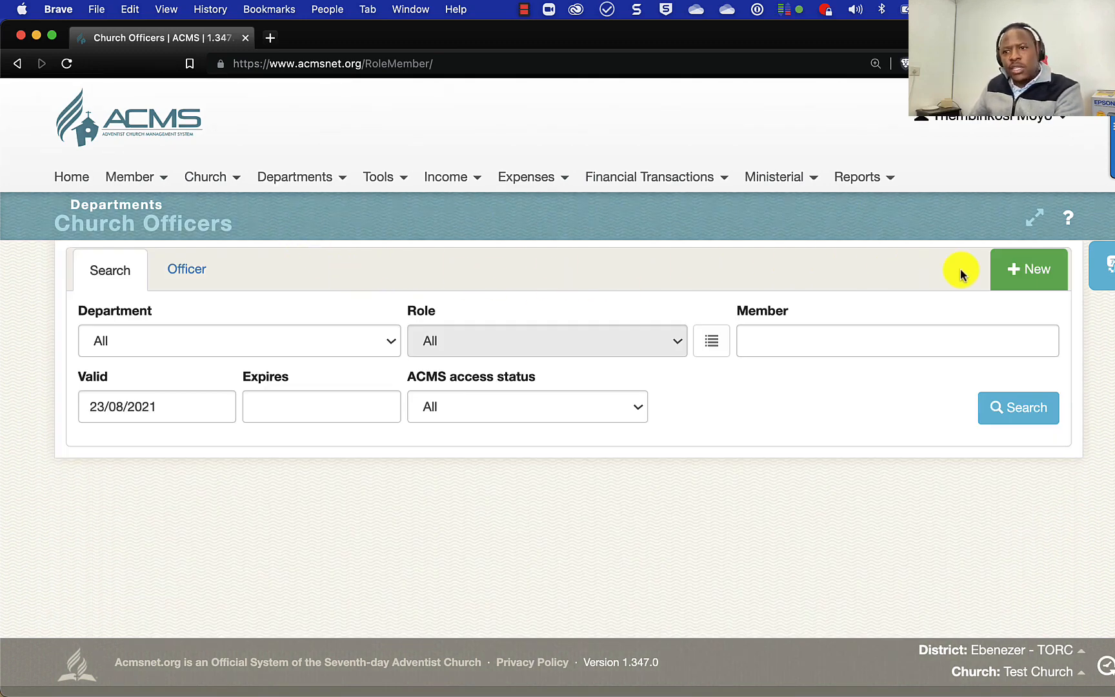
{"action": "left_click", "coordinate": [1037, 272]}
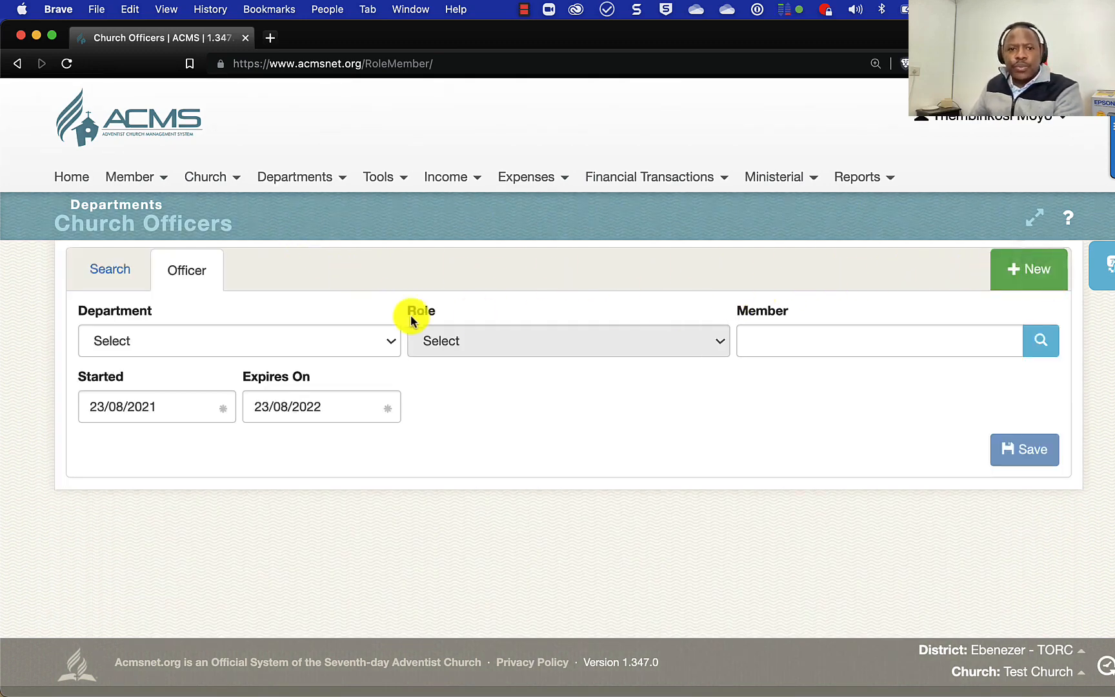
{"action": "left_click", "coordinate": [213, 335]}
{"action": "scroll", "coordinate": [234, 544], "scroll_direction": "down", "scroll_amount": 5}
{"action": "scroll", "coordinate": [235, 544], "scroll_direction": "down", "scroll_amount": 4}
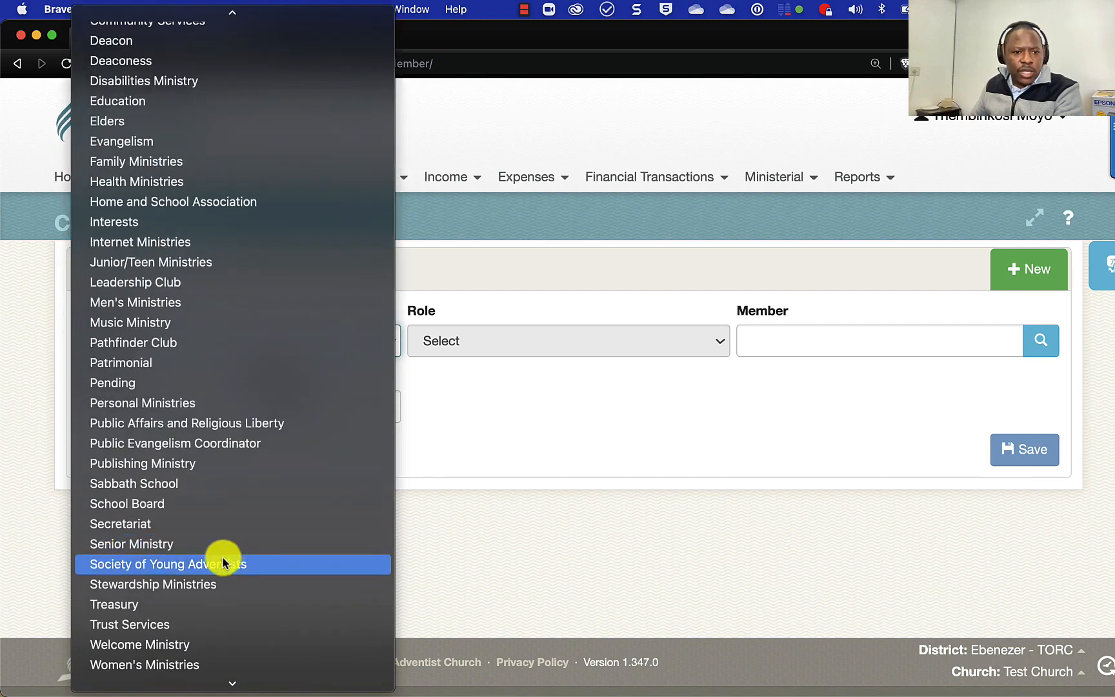
{"action": "left_click", "coordinate": [127, 530]}
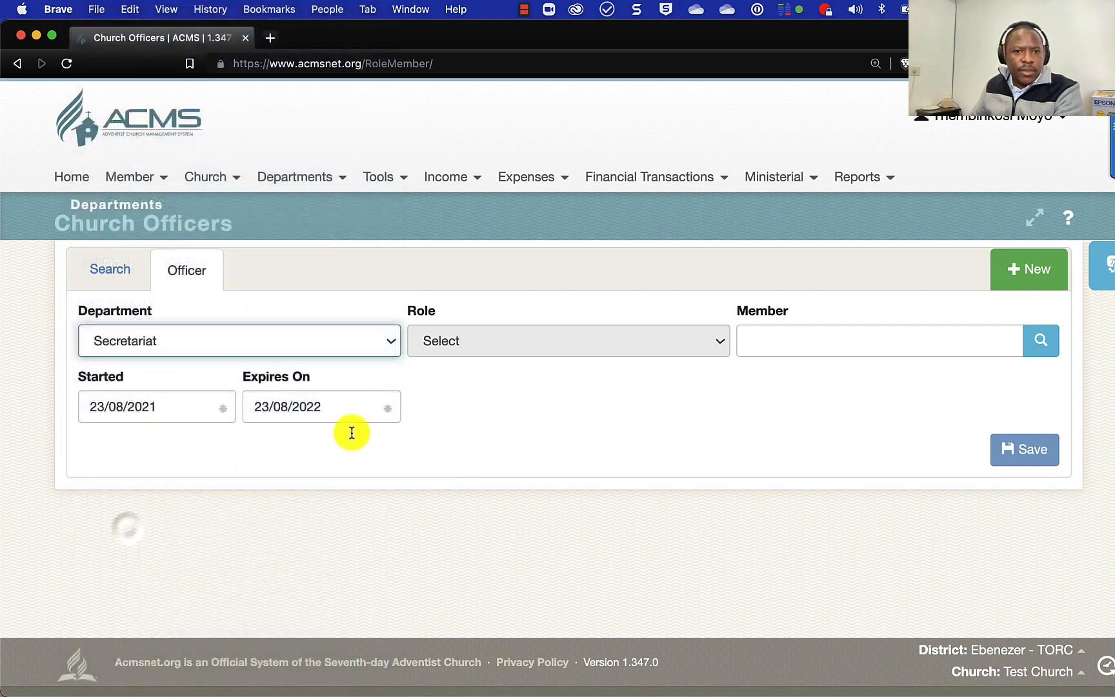
{"action": "left_click", "coordinate": [485, 342]}
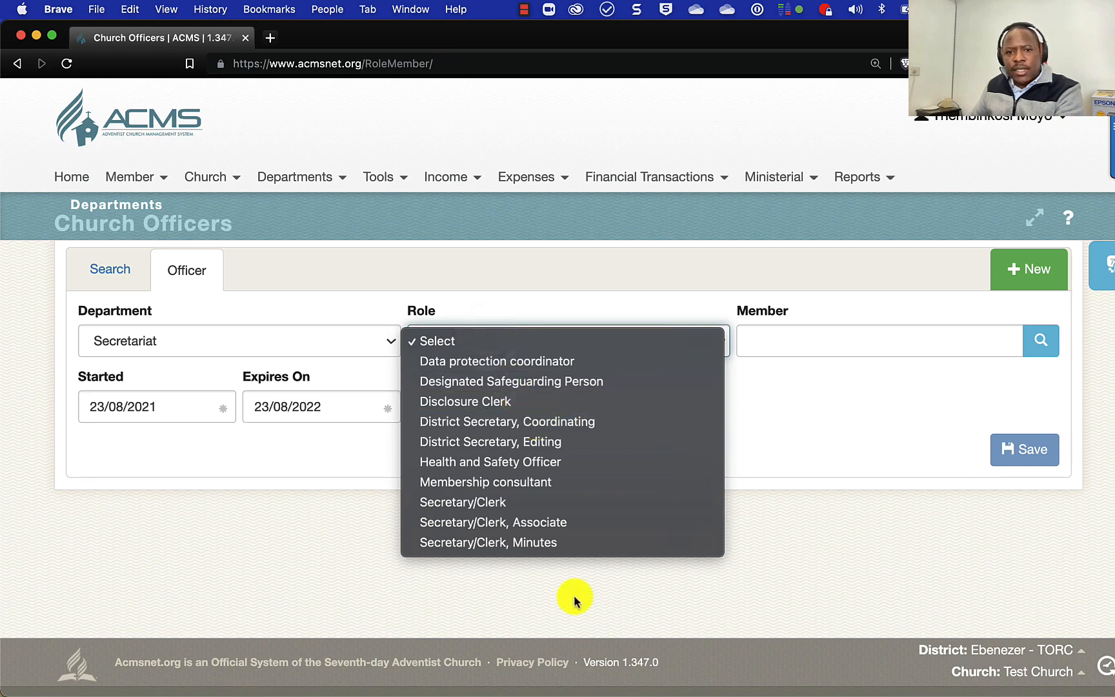
{"action": "left_click", "coordinate": [447, 525]}
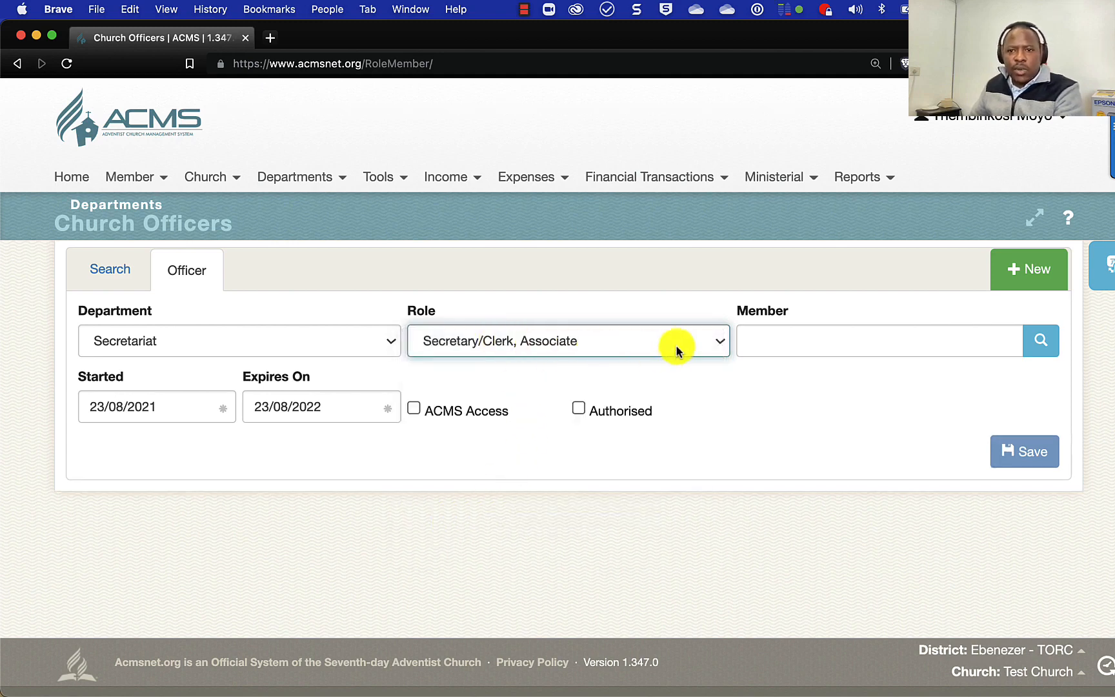
Enter the copied member code for the new officer and enable both ACMS Access and Authorised
{"action": "left_click", "coordinate": [814, 339]}
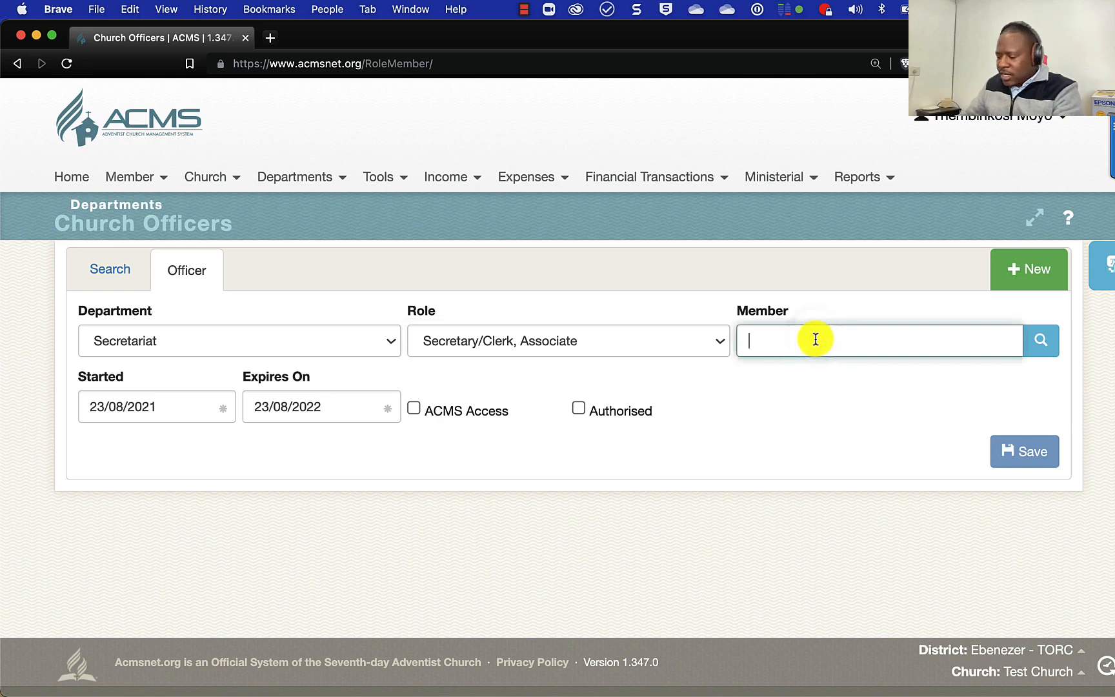
{"action": "key", "text": "super+v"}
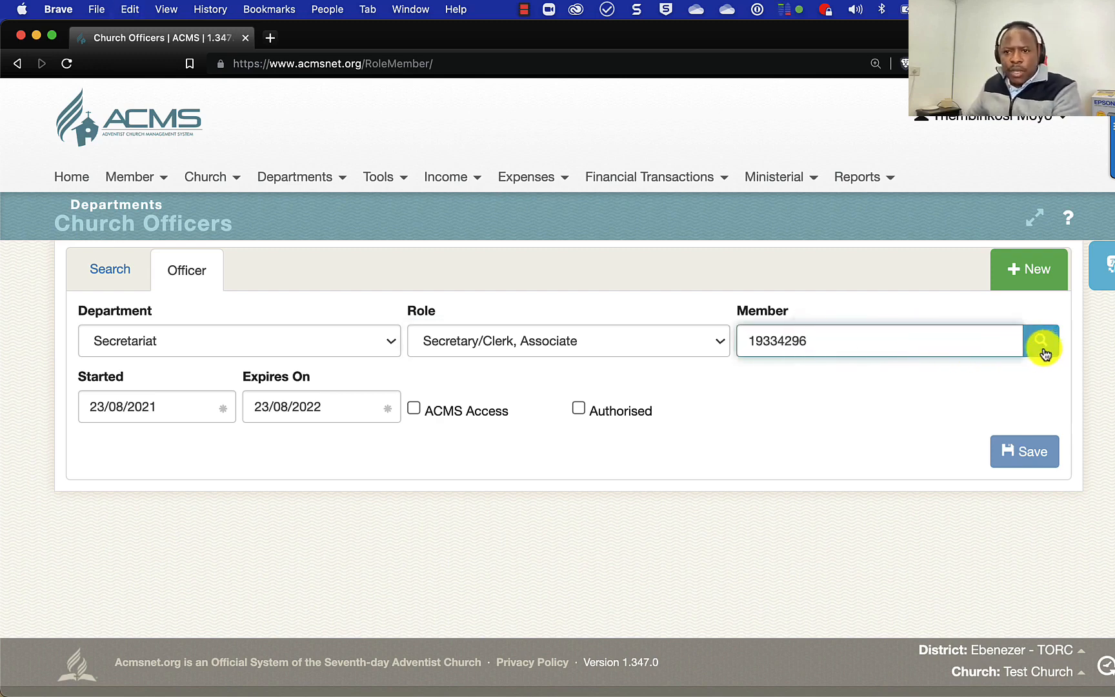
{"action": "left_click", "coordinate": [440, 416]}
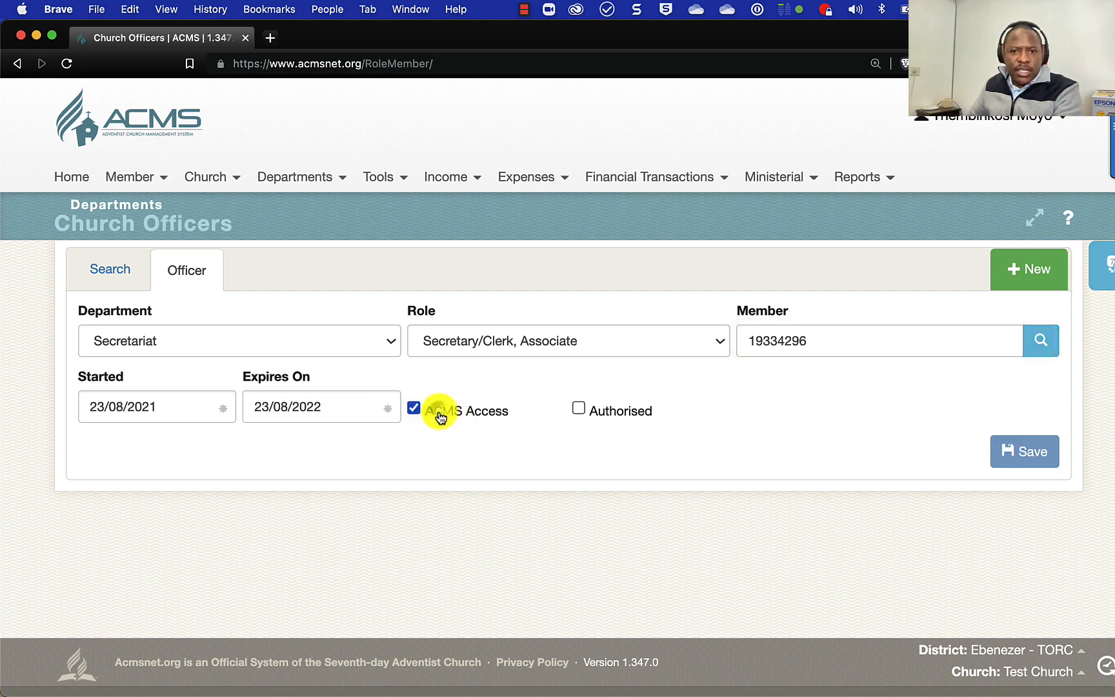
{"action": "left_click", "coordinate": [579, 409]}
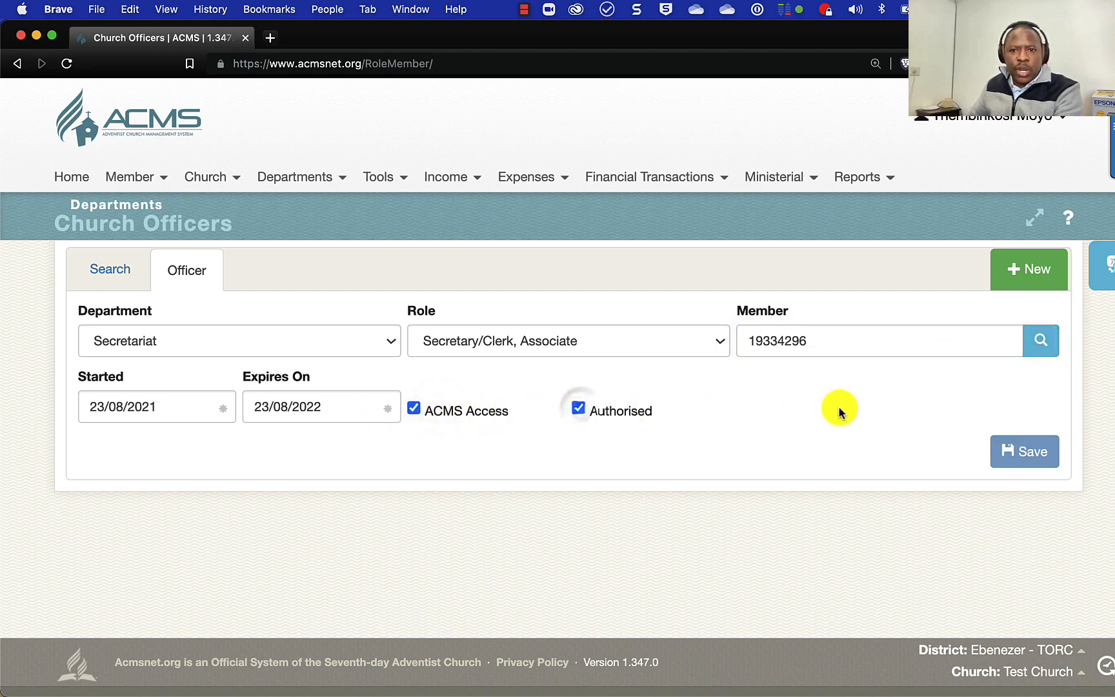
Look up the member by the entered code, select the matching record and save the officer entry
{"action": "left_click", "coordinate": [1041, 342]}
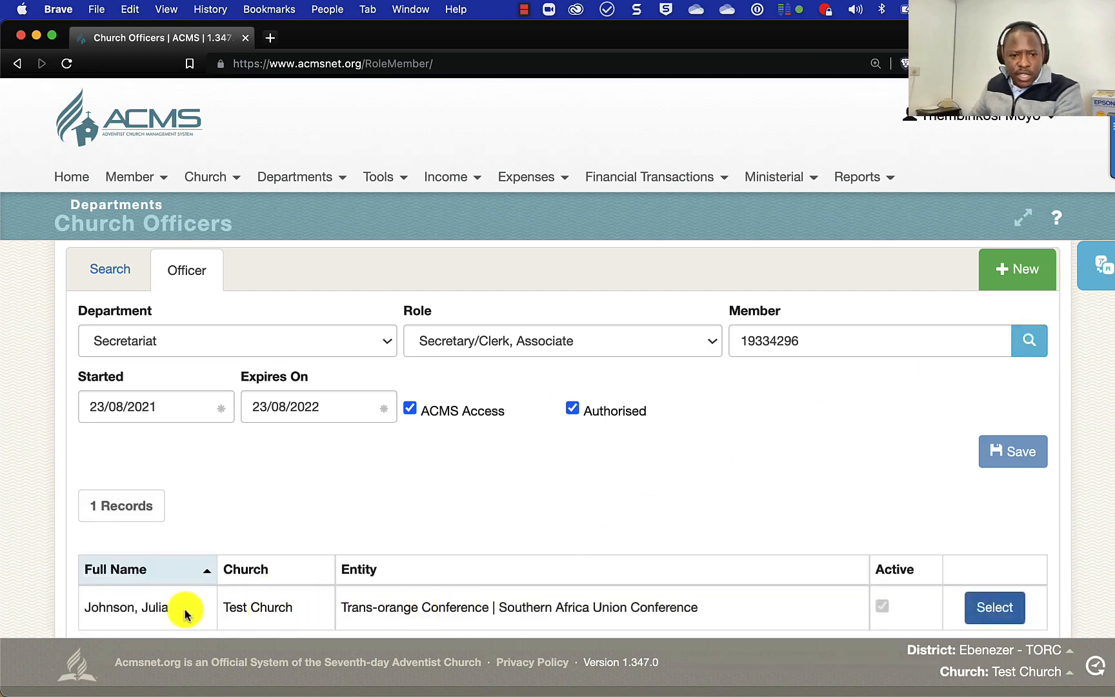
{"action": "scroll", "coordinate": [180, 606], "scroll_direction": "down", "scroll_amount": 1}
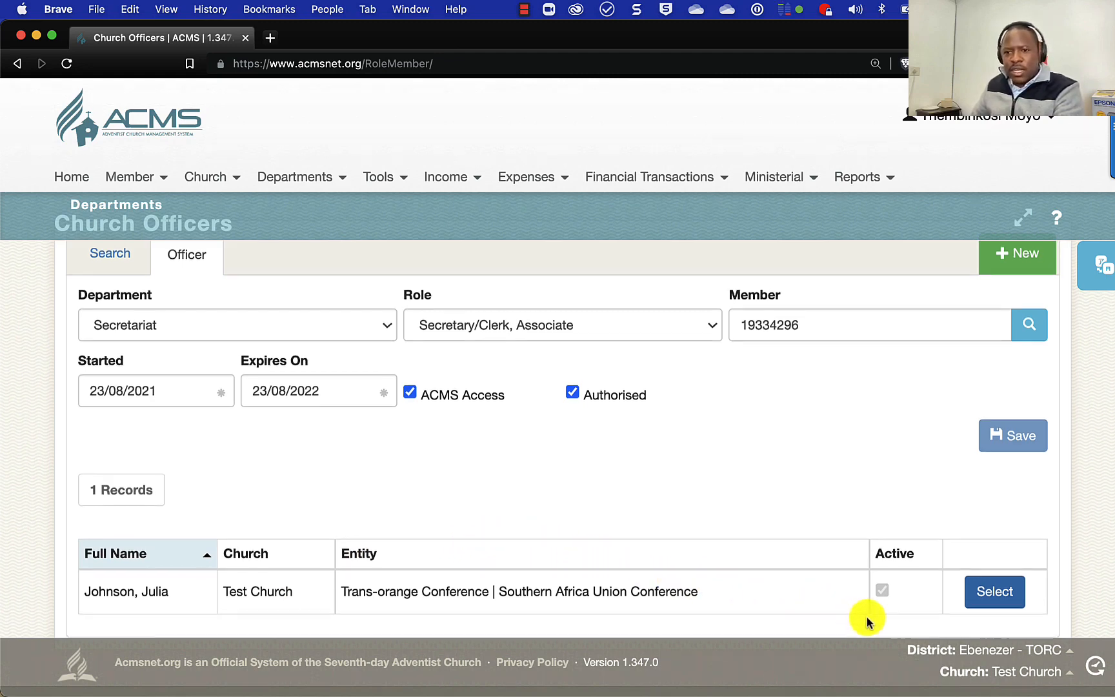
{"action": "scroll", "coordinate": [866, 617], "scroll_direction": "down", "scroll_amount": 2}
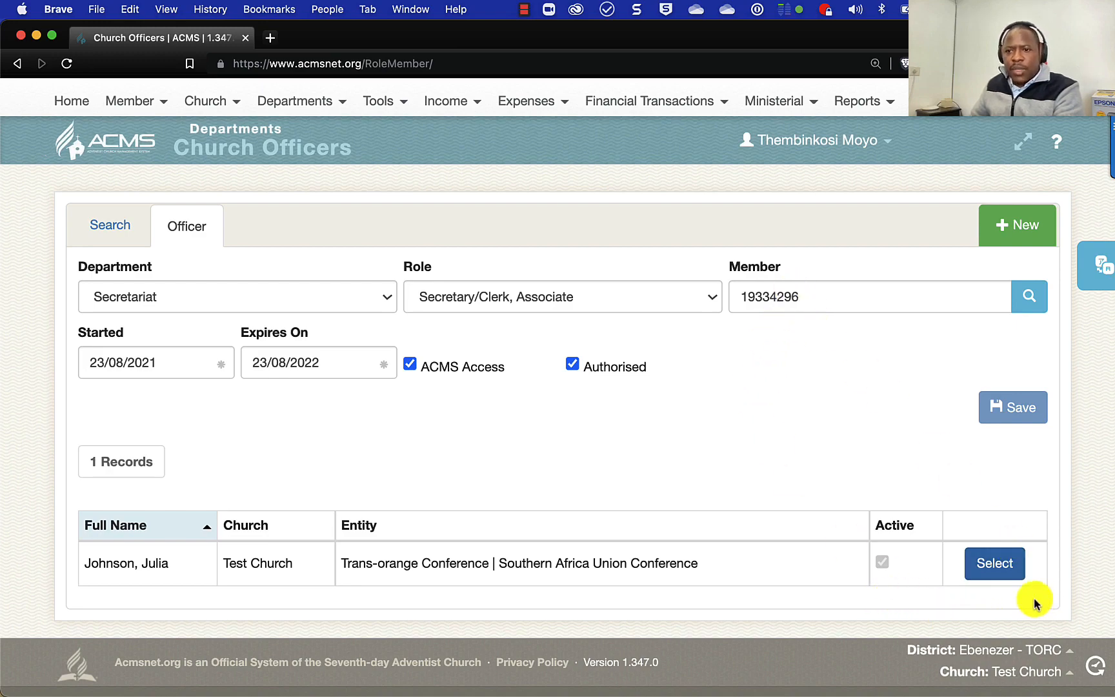
{"action": "left_click", "coordinate": [1005, 565]}
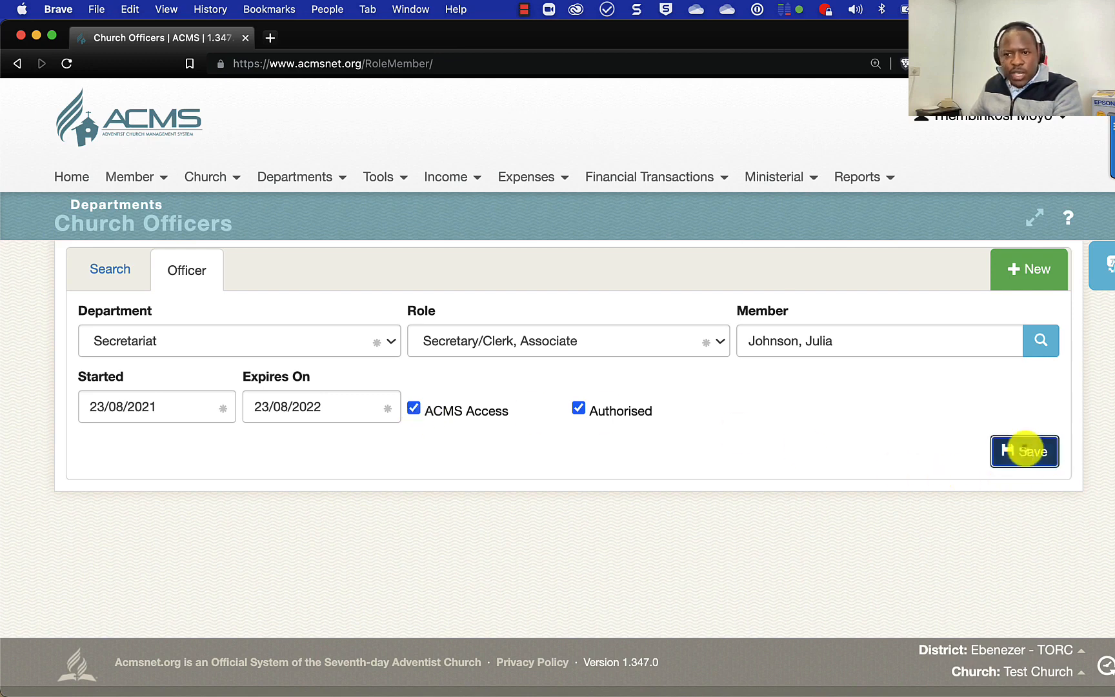
{"action": "left_click", "coordinate": [1027, 452]}
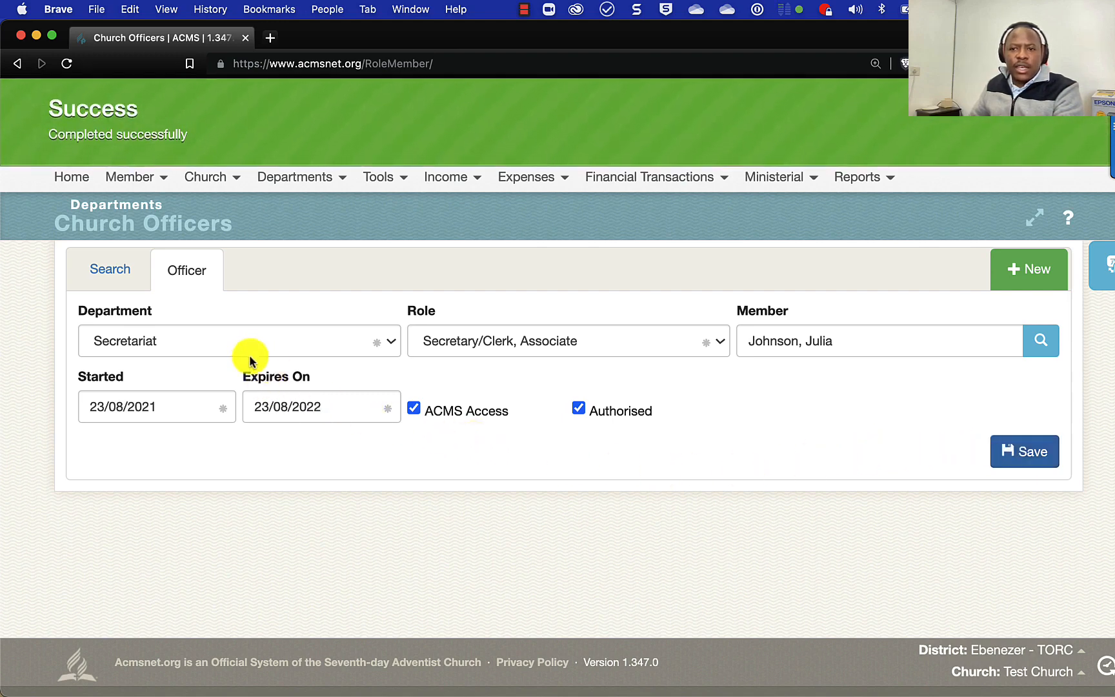
Search the church officers across all departments and check the role listed for the newly added associate secretary/clerk
{"action": "left_click", "coordinate": [109, 274]}
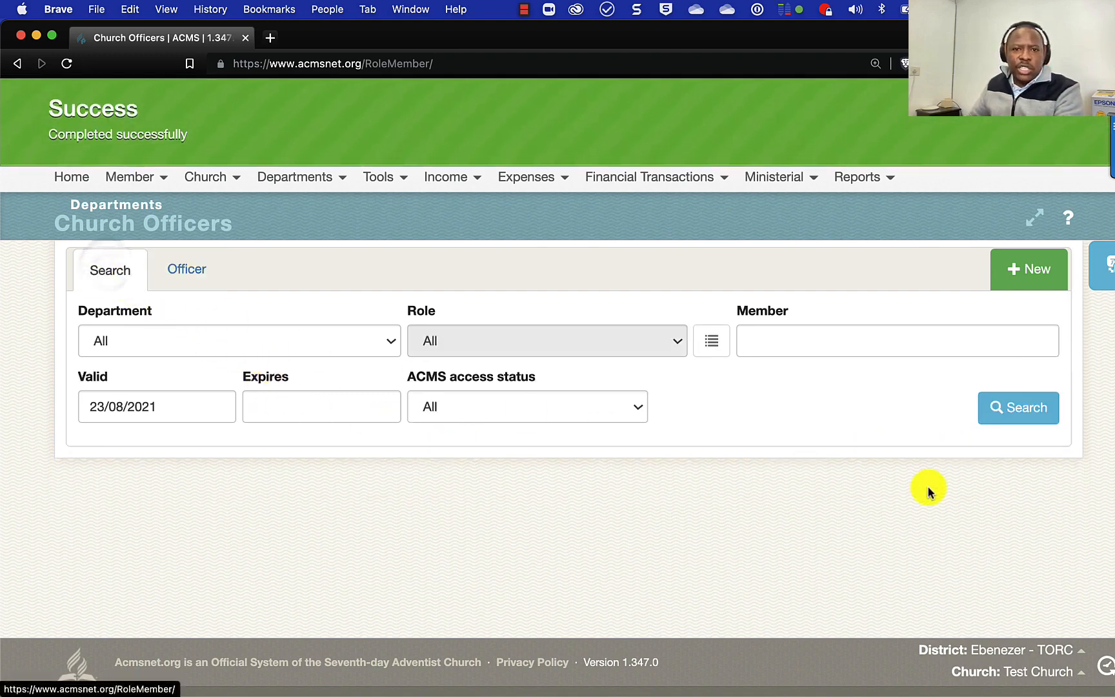
{"action": "left_click", "coordinate": [1007, 413]}
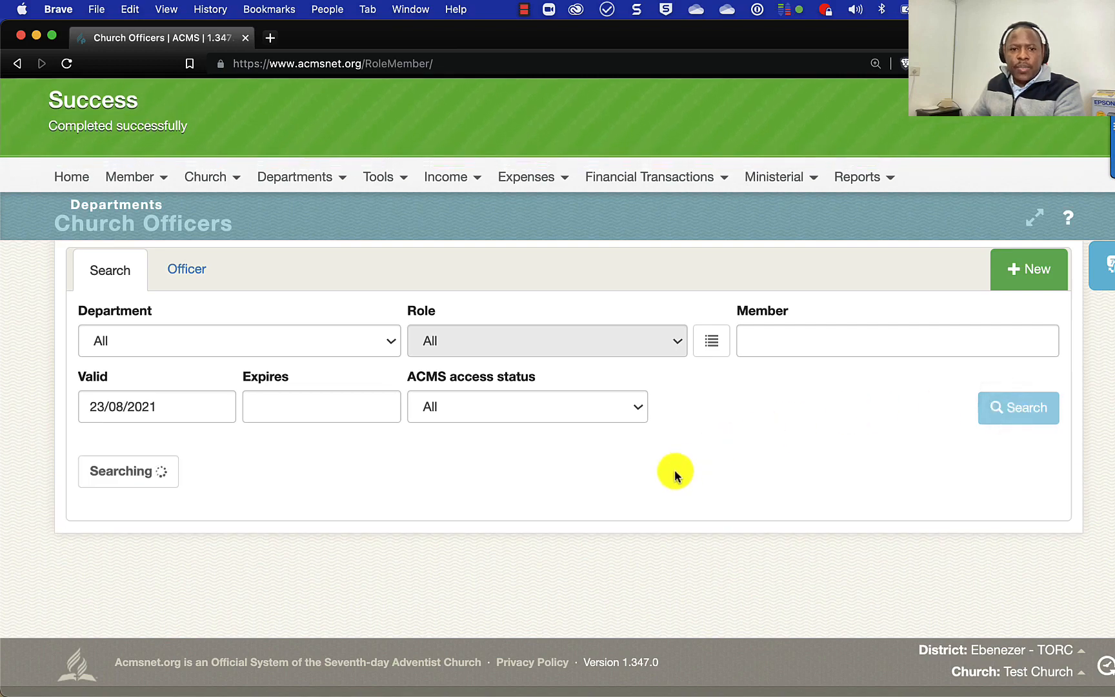
{"action": "scroll", "coordinate": [639, 500], "scroll_direction": "down", "scroll_amount": 4}
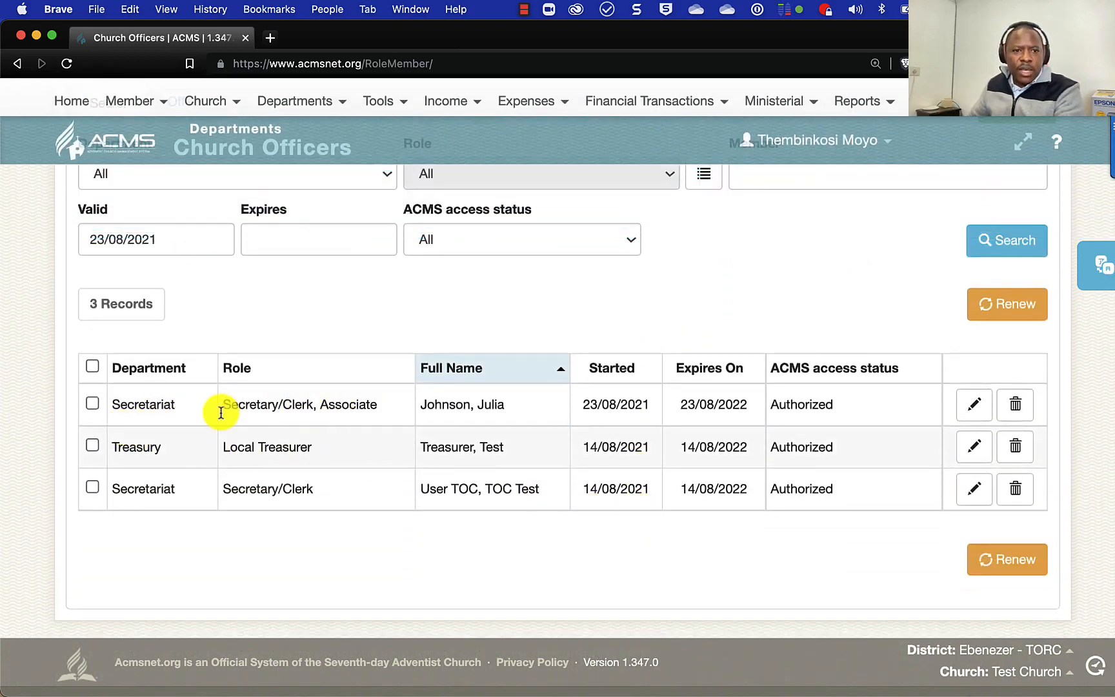
{"action": "left_click_drag", "start_coordinate": [380, 405], "coordinate": [215, 380]}
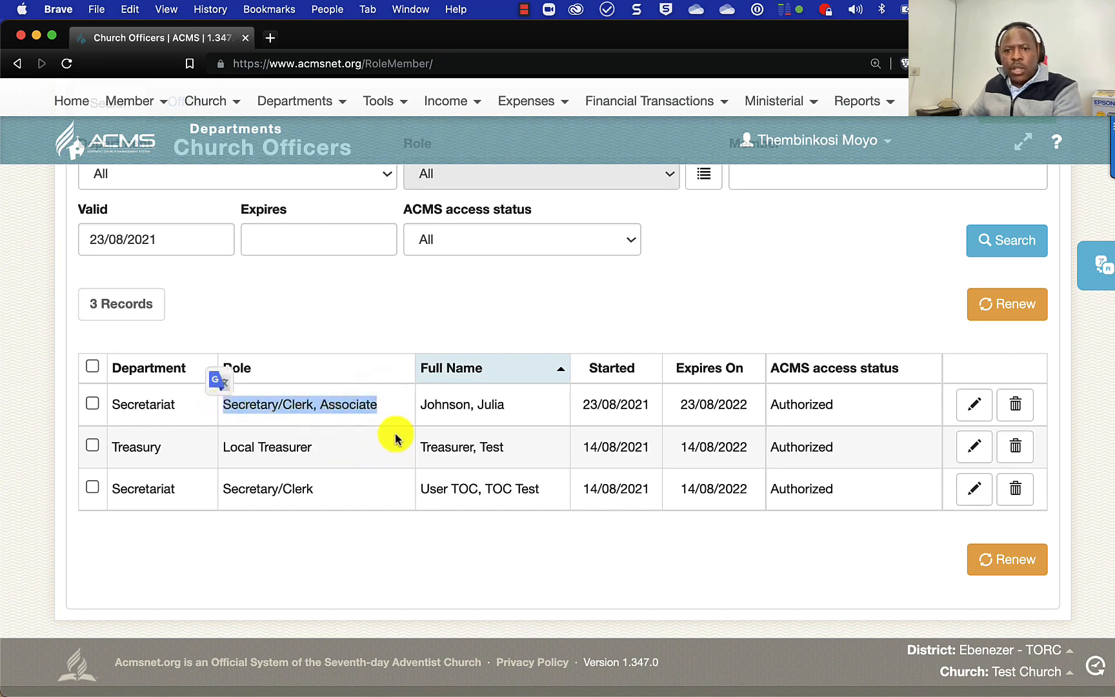
{"action": "scroll", "coordinate": [420, 315], "scroll_direction": "up", "scroll_amount": 1}
{"action": "scroll", "coordinate": [419, 318], "scroll_direction": "up", "scroll_amount": 3}
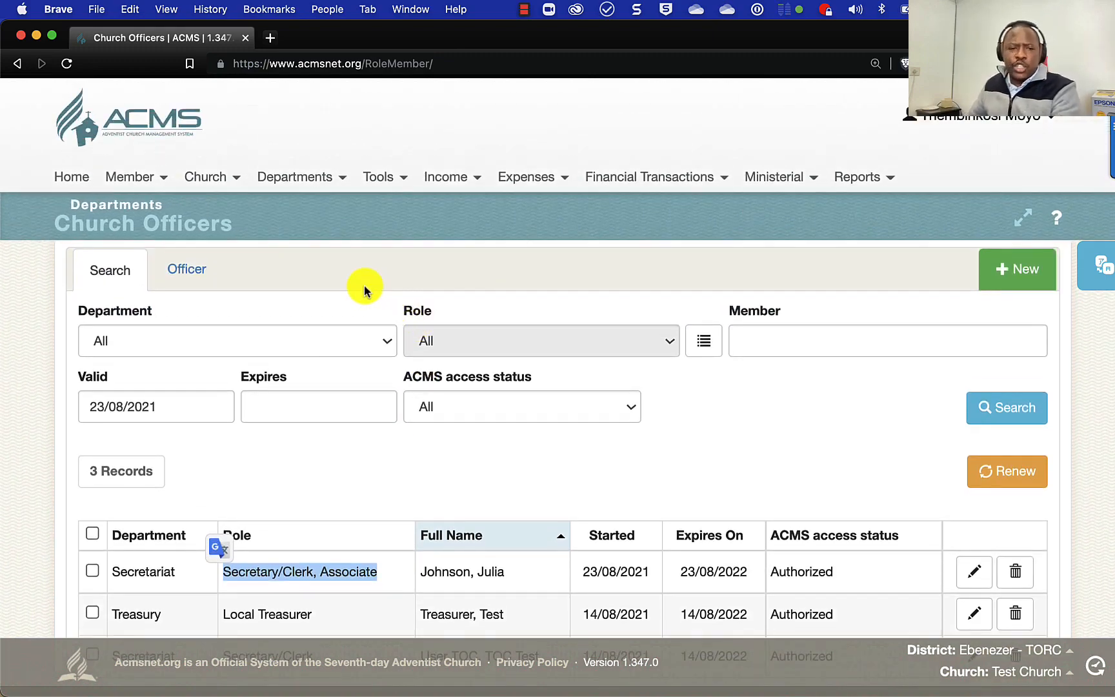
Go to the member search and list the local members
{"action": "left_click", "coordinate": [126, 178]}
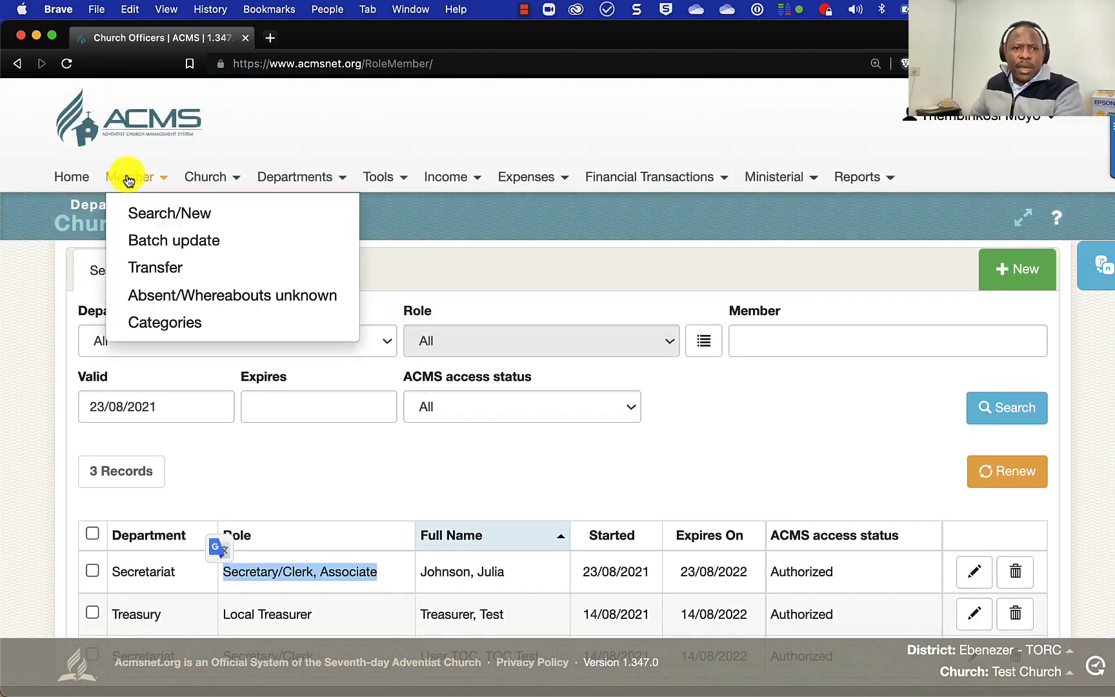
{"action": "left_click", "coordinate": [146, 212]}
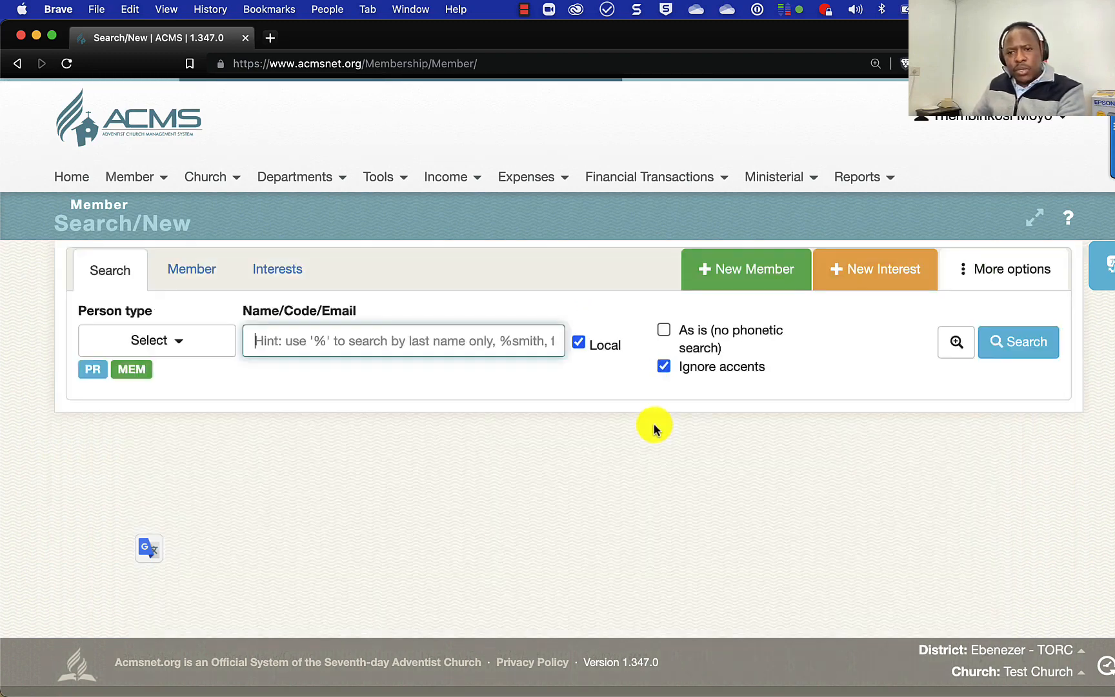
{"action": "left_click", "coordinate": [1013, 341]}
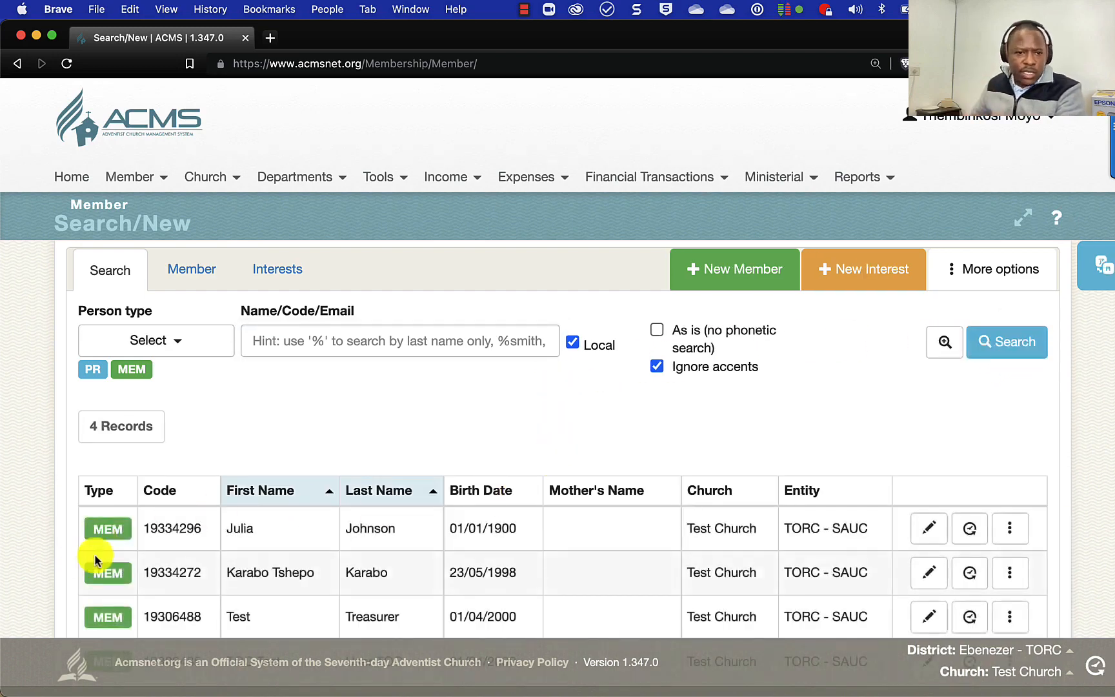
{"action": "scroll", "coordinate": [503, 524], "scroll_direction": "down", "scroll_amount": 2}
{"action": "scroll", "coordinate": [503, 524], "scroll_direction": "down", "scroll_amount": 2}
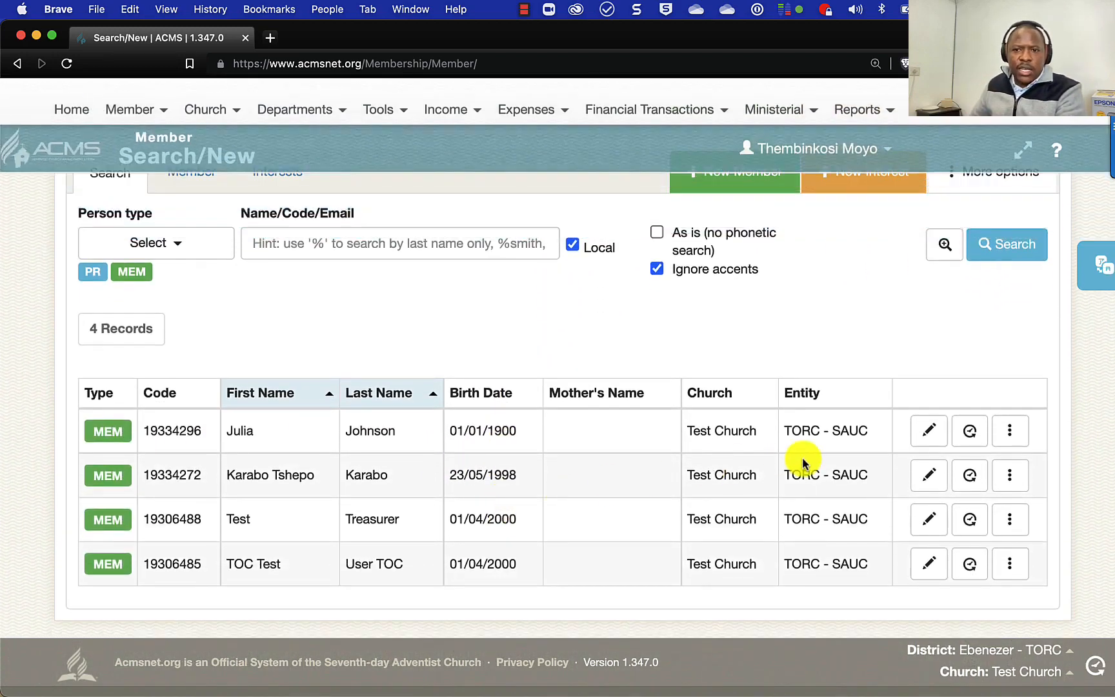
Send the first listed member a user invitation for ACMS and confirm sending it
{"action": "left_click", "coordinate": [1015, 435]}
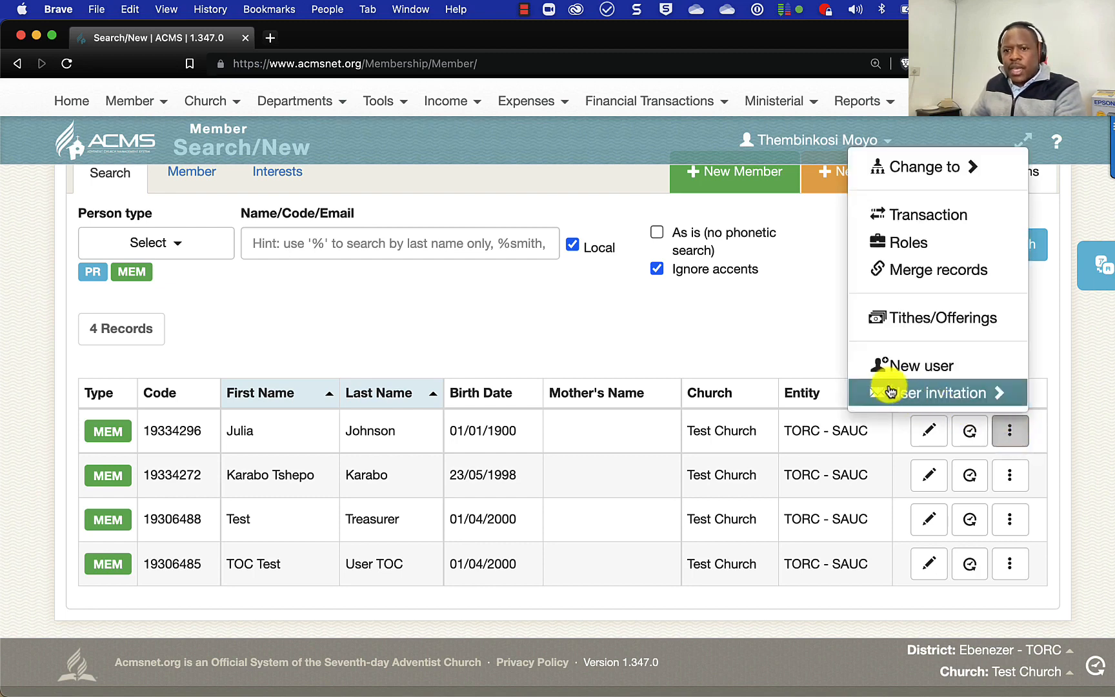
{"action": "left_click", "coordinate": [969, 393]}
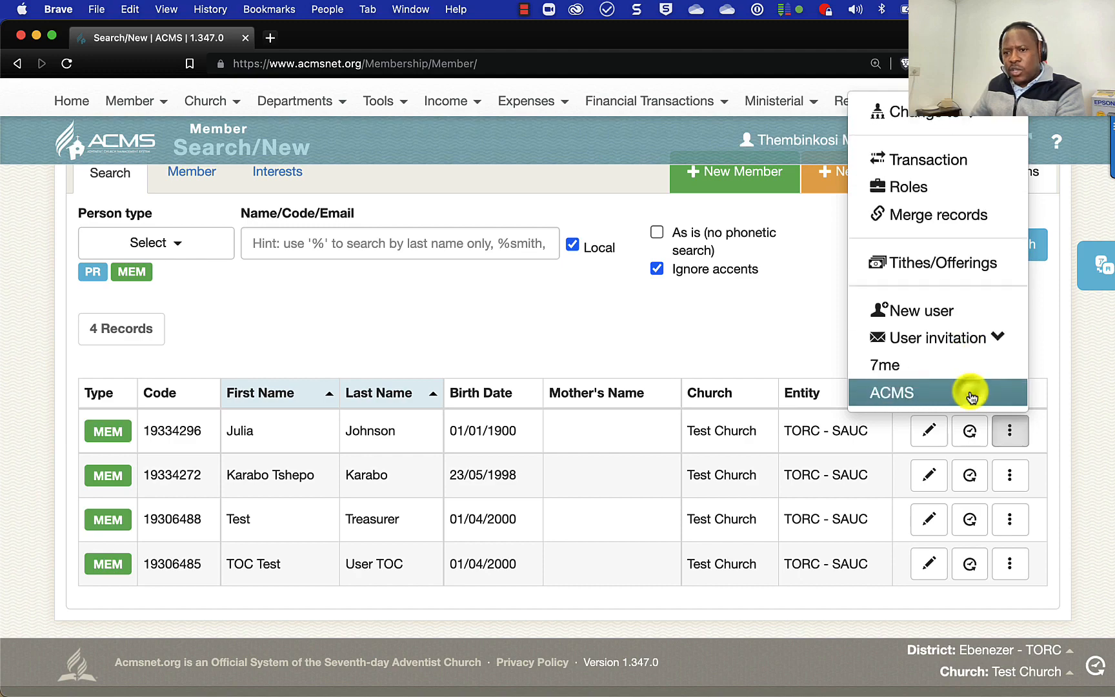
{"action": "left_click", "coordinate": [910, 393]}
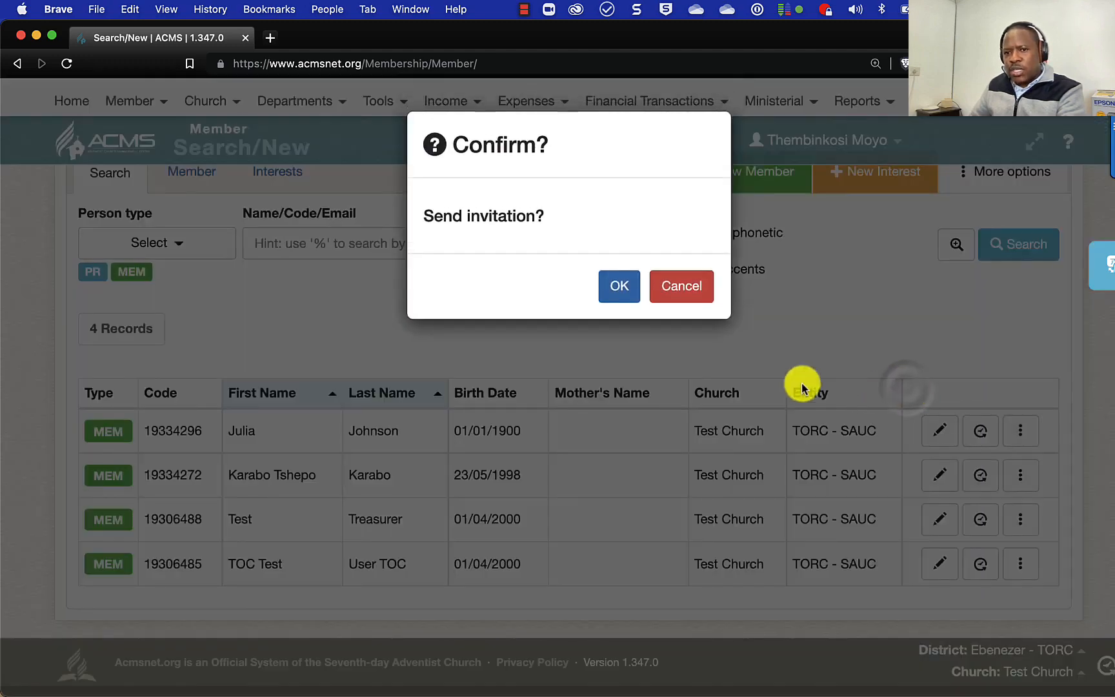
{"action": "left_click", "coordinate": [618, 284]}
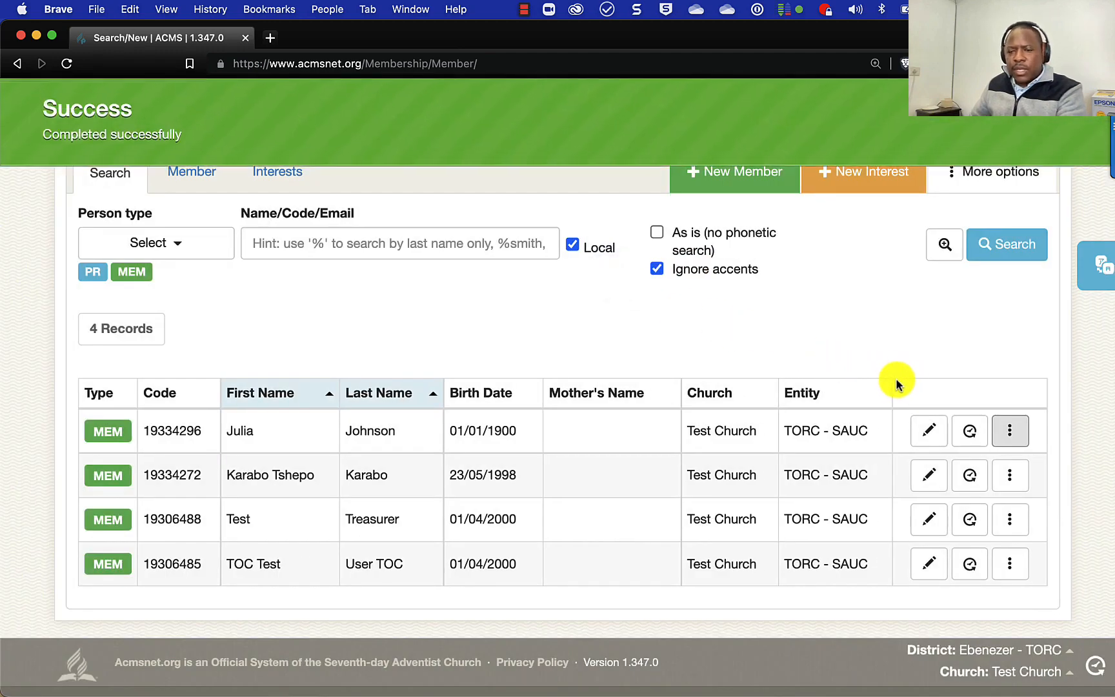
Start a new user account for the first listed member, enter and confirm the new password, and require a password change
{"action": "left_click", "coordinate": [1009, 434]}
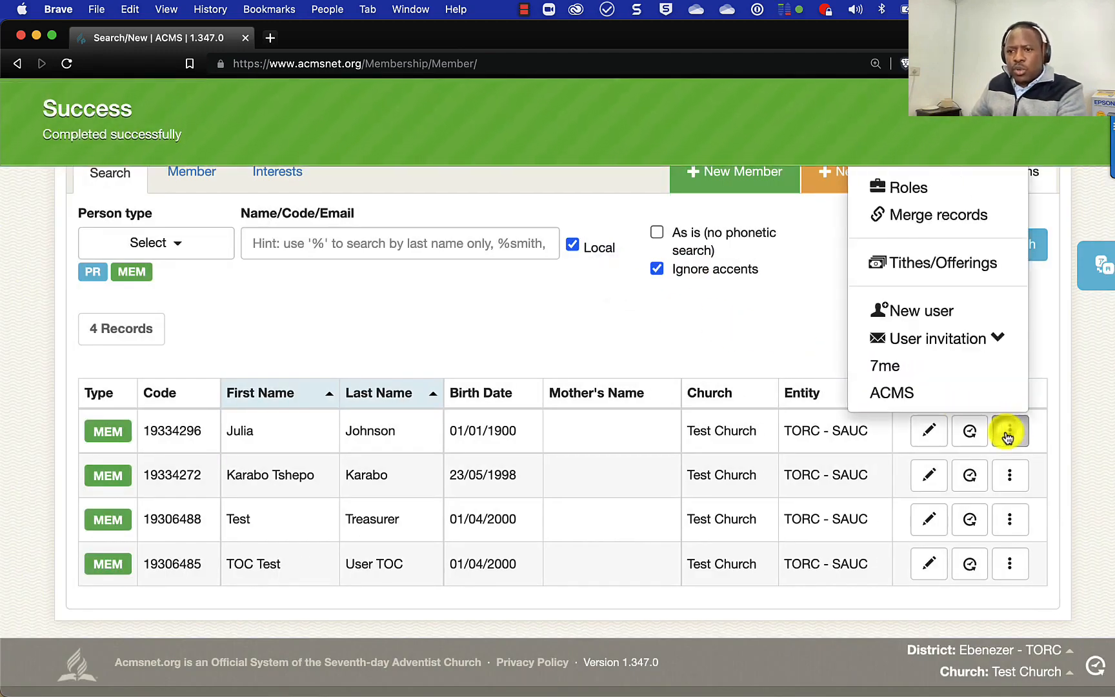
{"action": "left_click", "coordinate": [925, 315]}
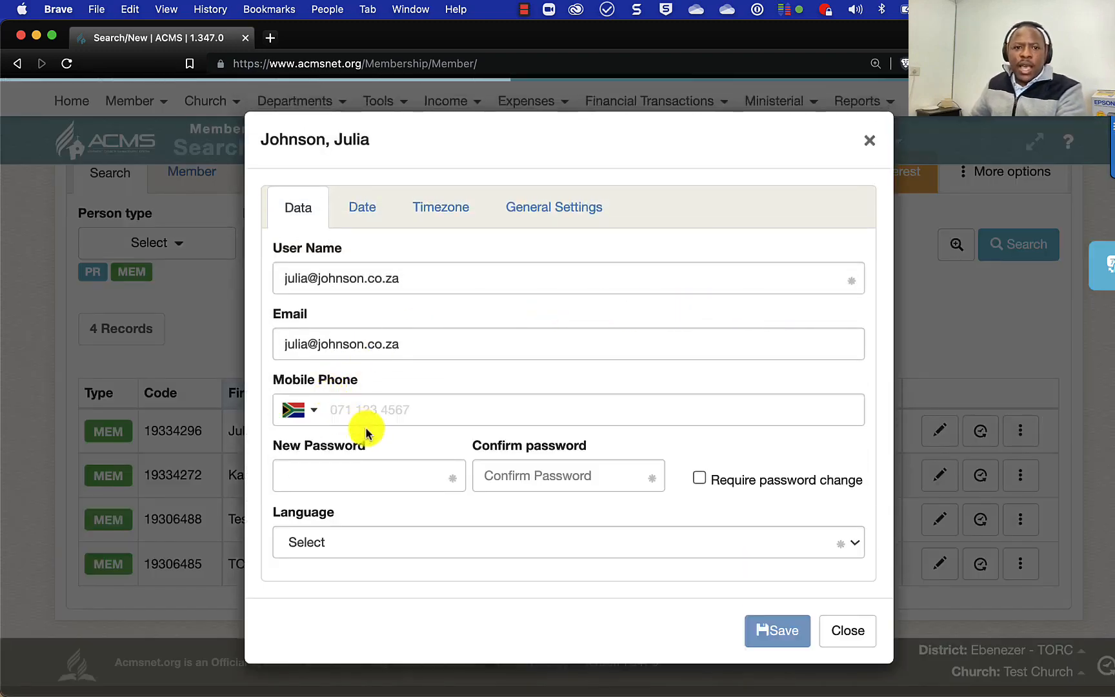
{"action": "left_click", "coordinate": [342, 475]}
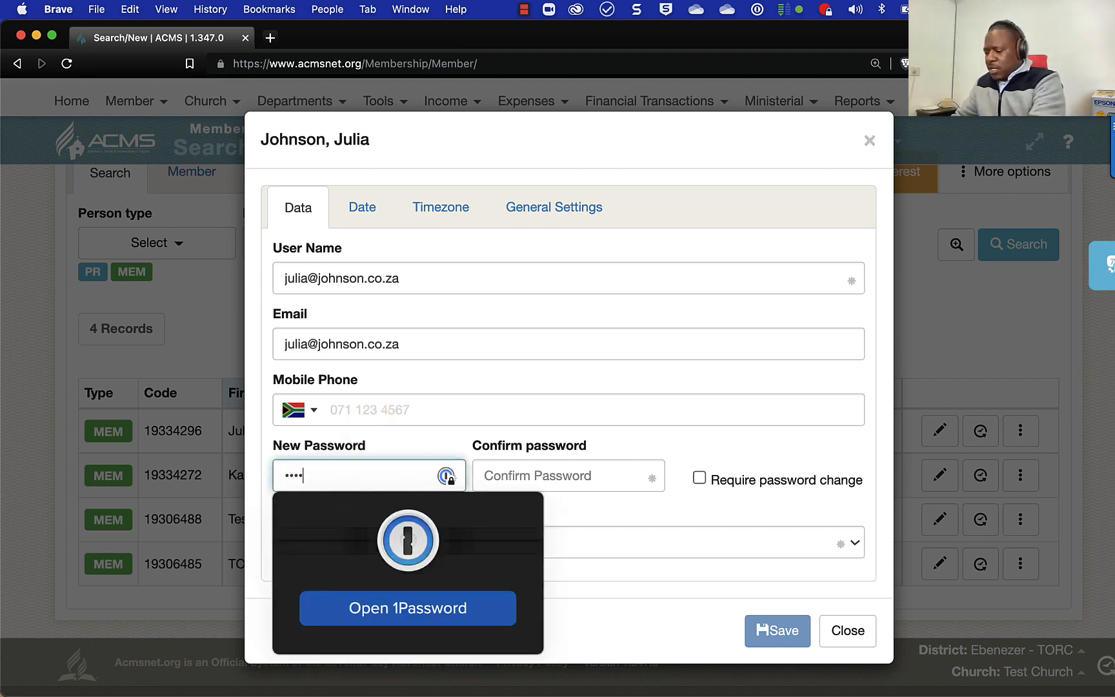
{"action": "type", "text": "•••••••••••••"}
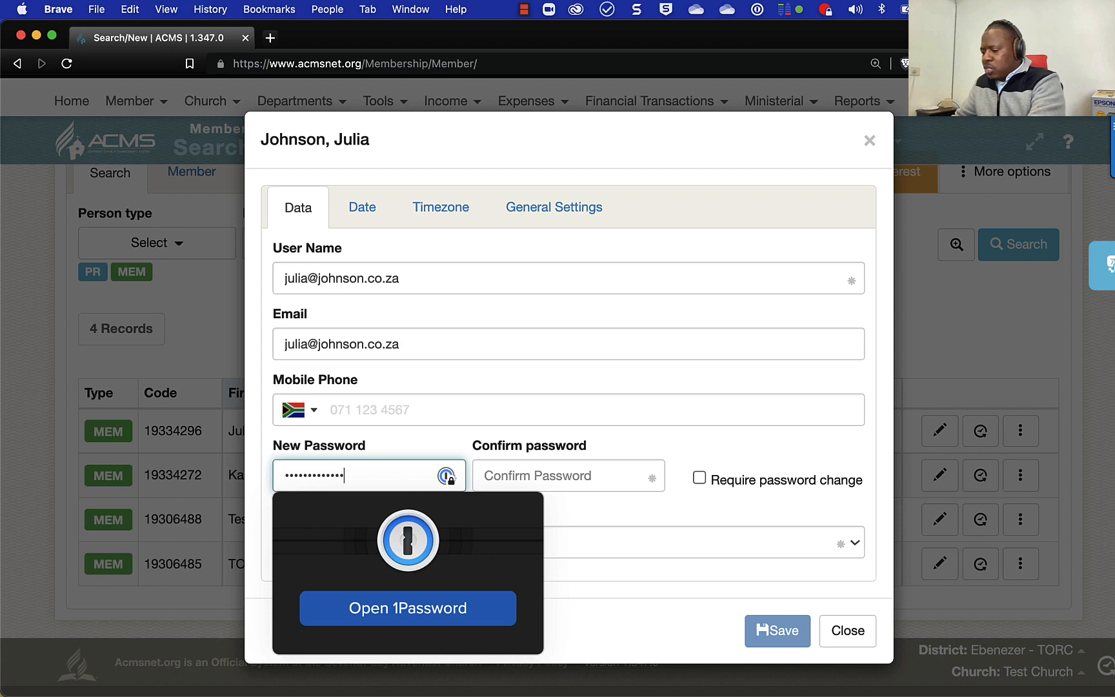
{"action": "key", "text": "Tab"}
{"action": "key", "text": "super+v"}
{"action": "left_click", "coordinate": [698, 478]}
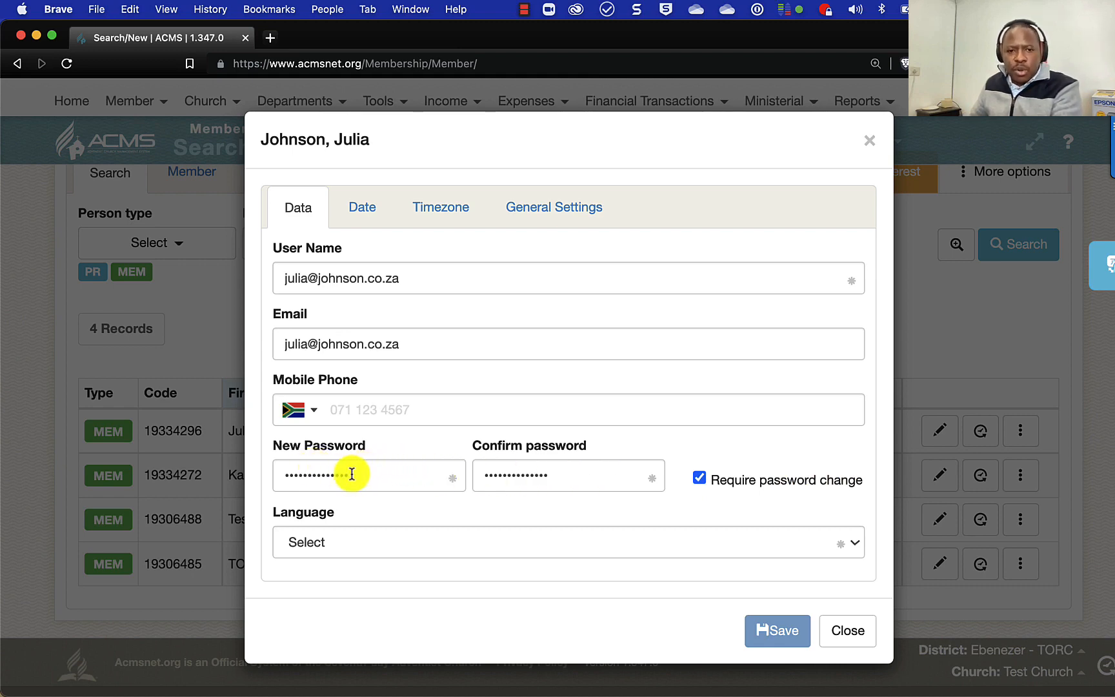
Set the new user's language to English (GB) and save the account
{"action": "left_click", "coordinate": [389, 542]}
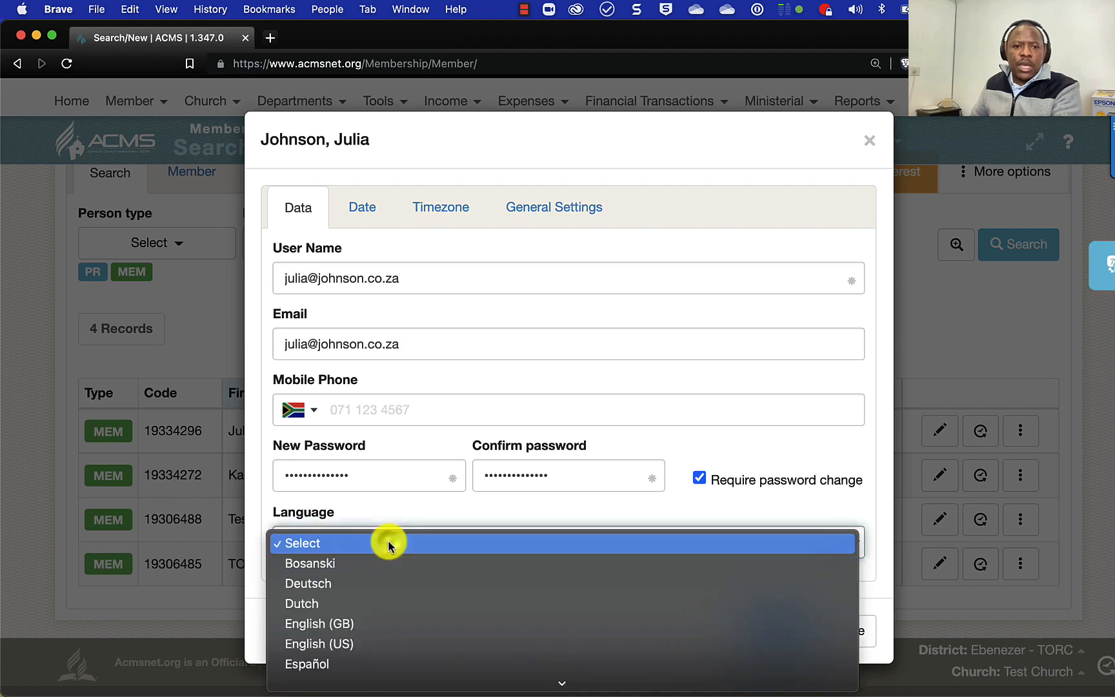
{"action": "left_click", "coordinate": [316, 623]}
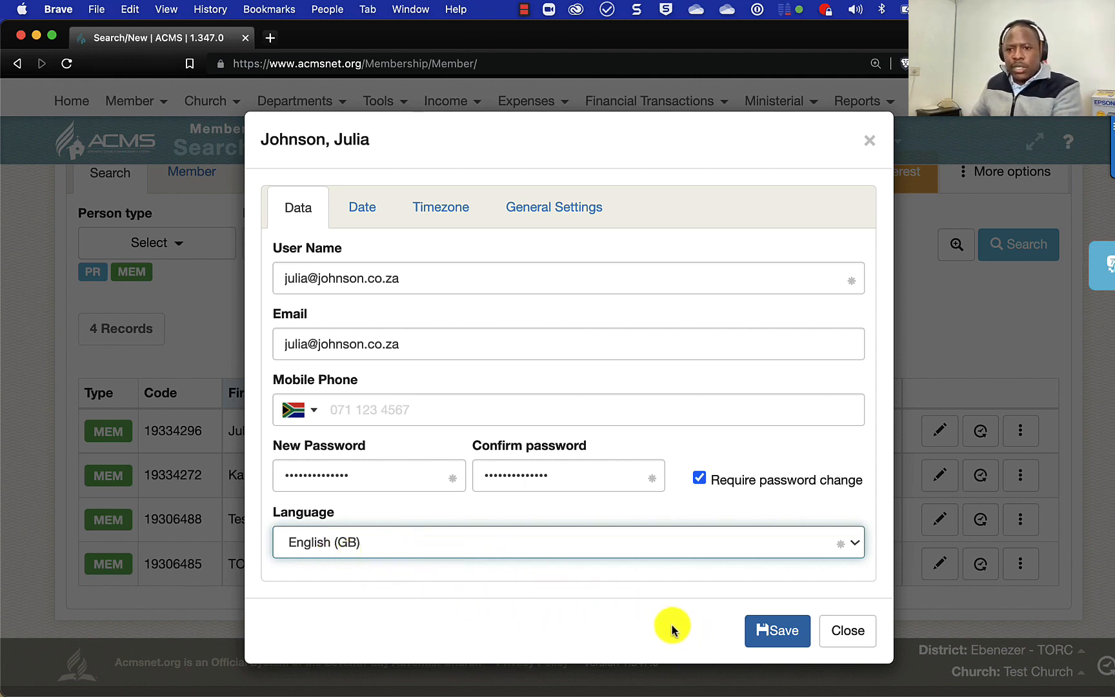
{"action": "left_click", "coordinate": [799, 638]}
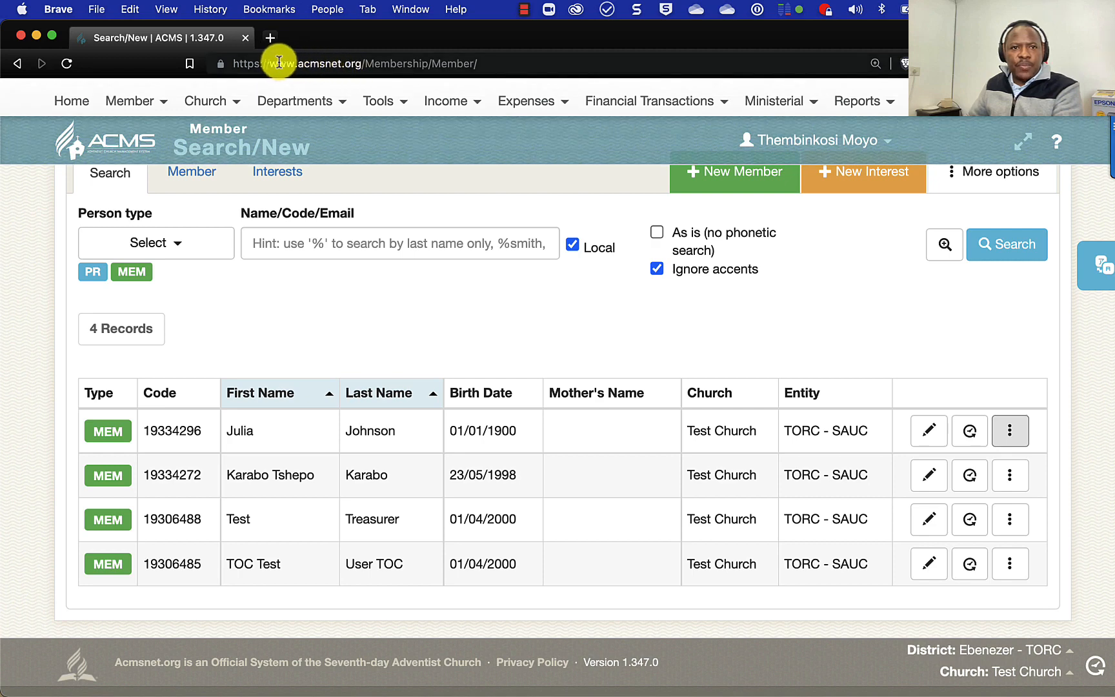
{"action": "left_click_drag", "start_coordinate": [270, 63], "coordinate": [359, 65]}
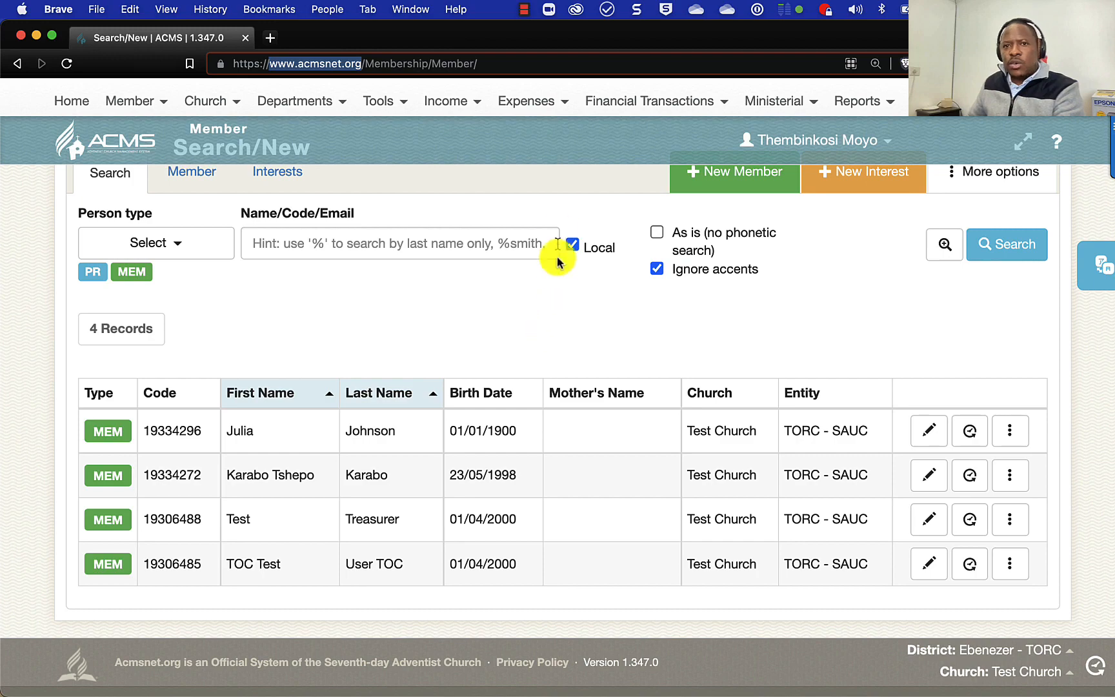
{"action": "left_click", "coordinate": [523, 9]}
{"action": "left_click", "coordinate": [543, 39]}
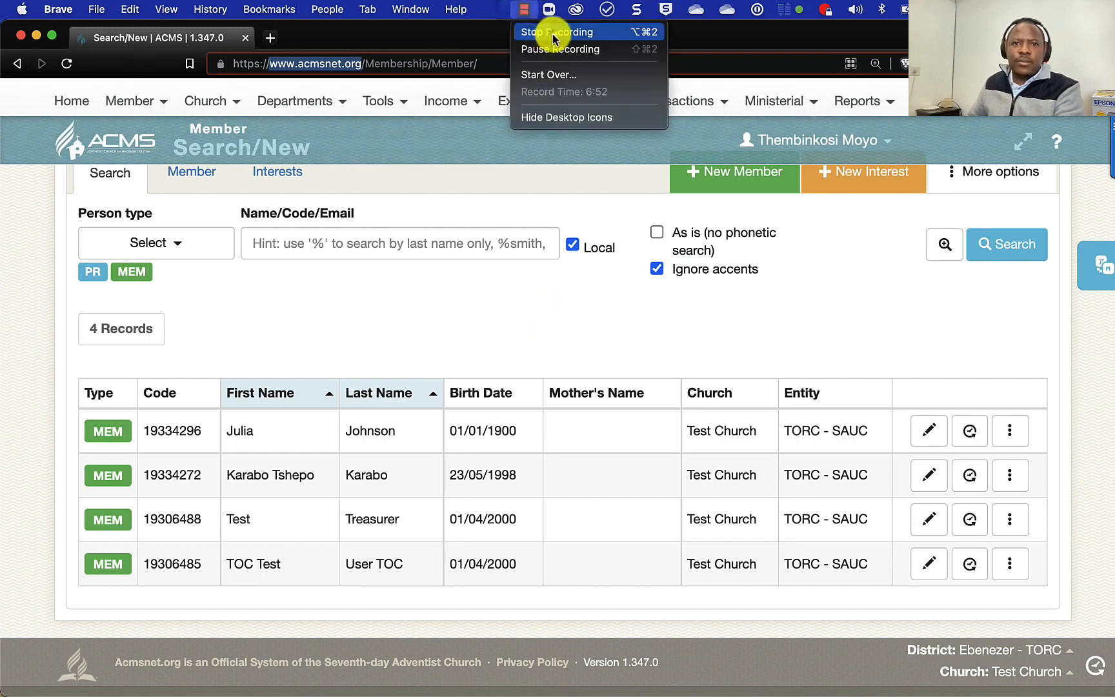